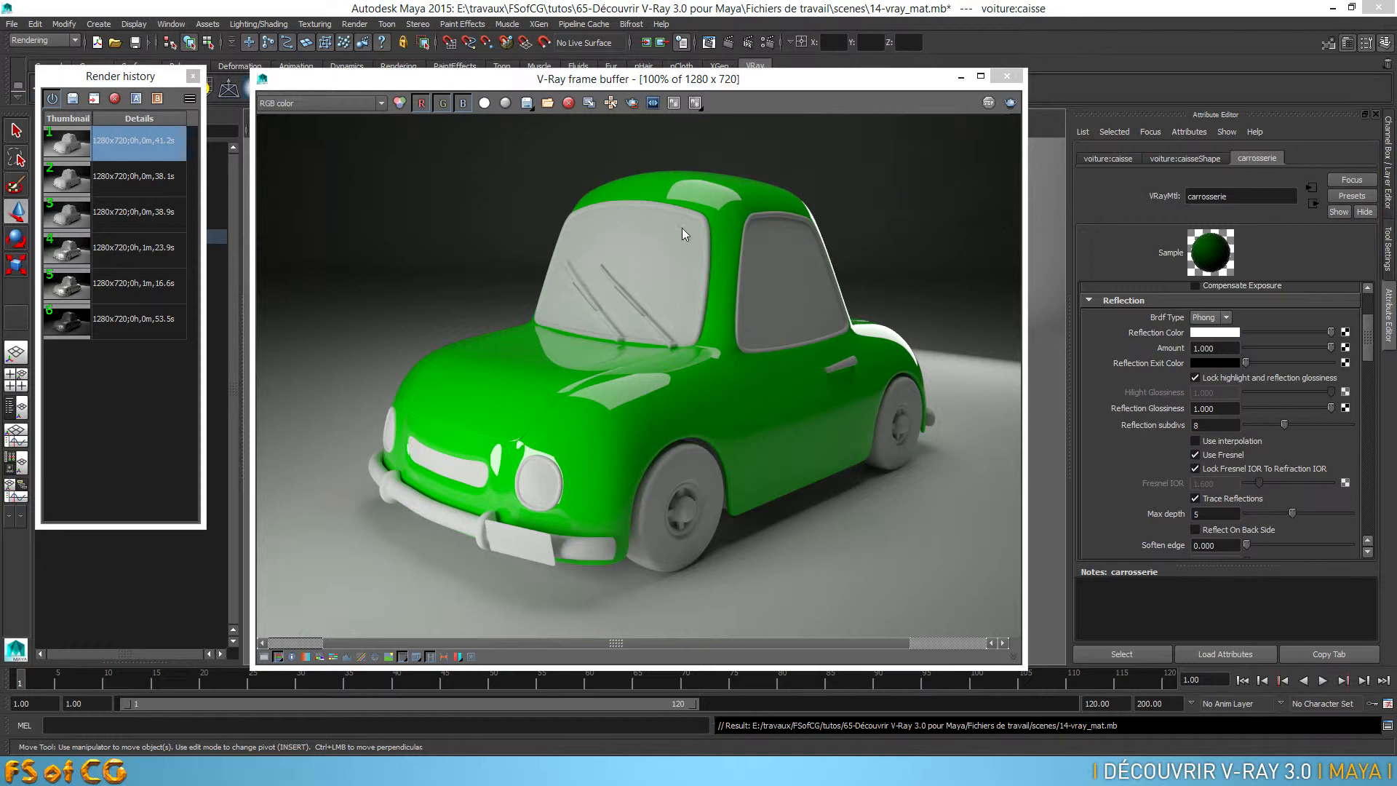
# - Examine the reflections on the car's hood and around the windshield wipers up close in the rendered image
pyautogui.click(622, 402)
pyautogui.scroll(2, 621, 397)
pyautogui.scroll(-1, 621, 397)
pyautogui.scroll(1, 621, 398)
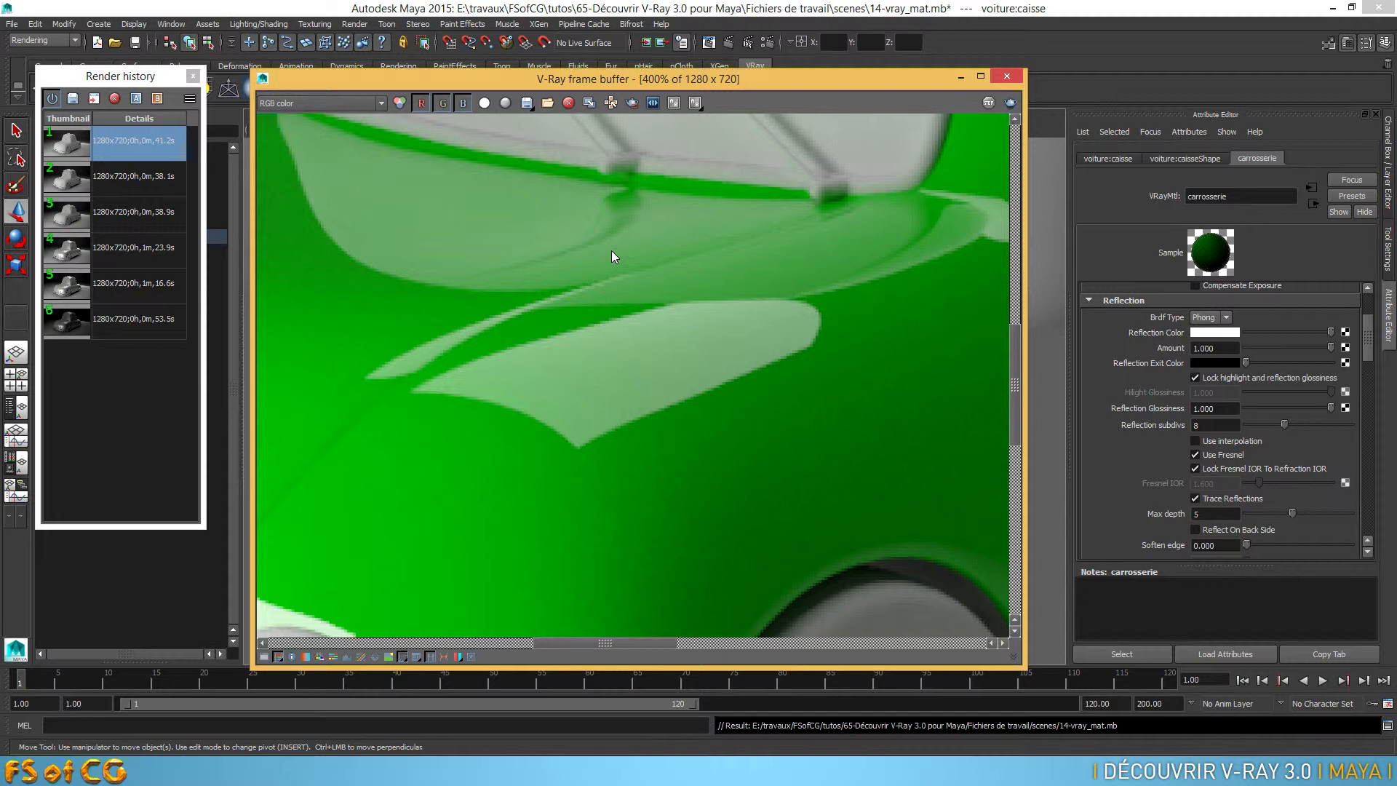
pyautogui.moveTo(606, 141); pyautogui.dragTo(696, 395, button='middle')
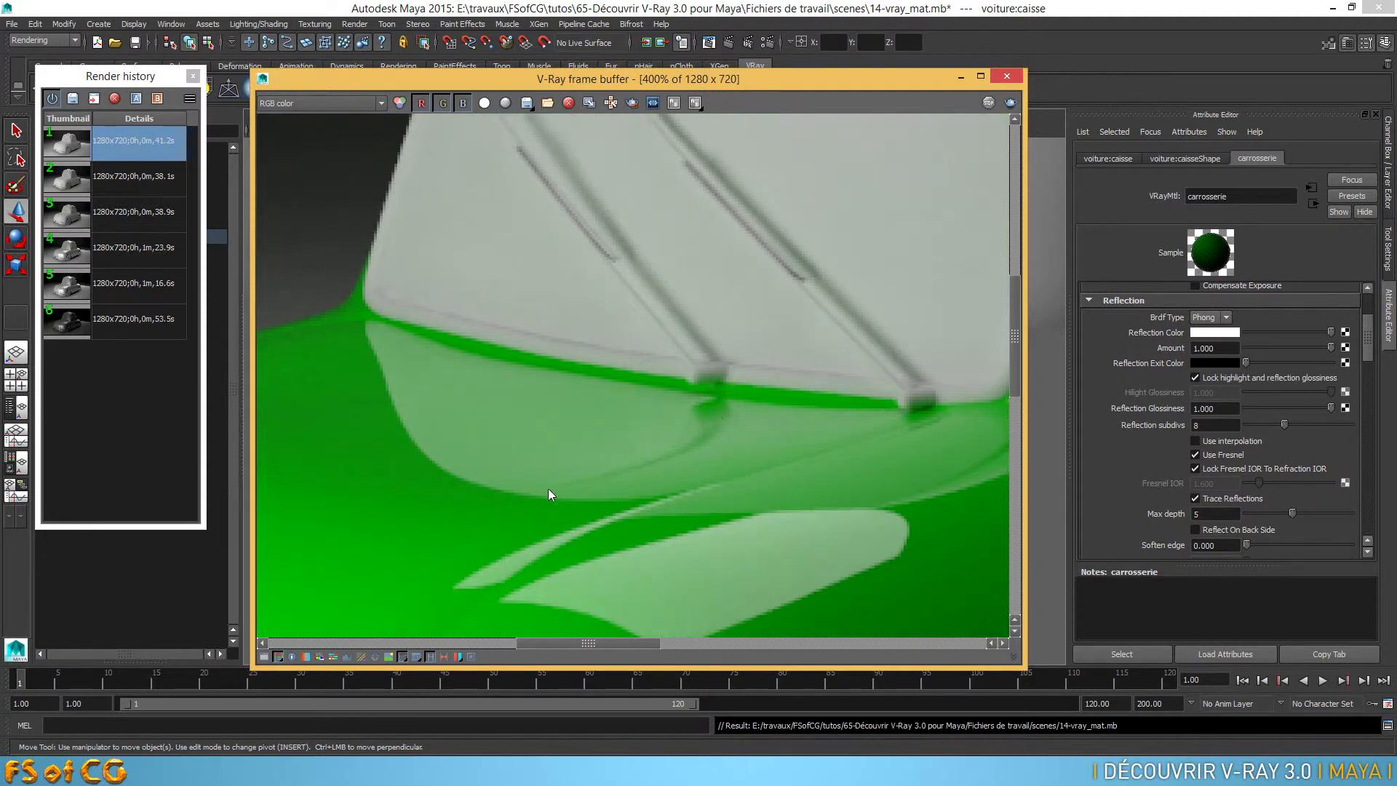
pyautogui.scroll(-2, 740, 531)
pyautogui.scroll(2, 686, 478)
pyautogui.moveTo(696, 483); pyautogui.dragTo(744, 657, button='middle')
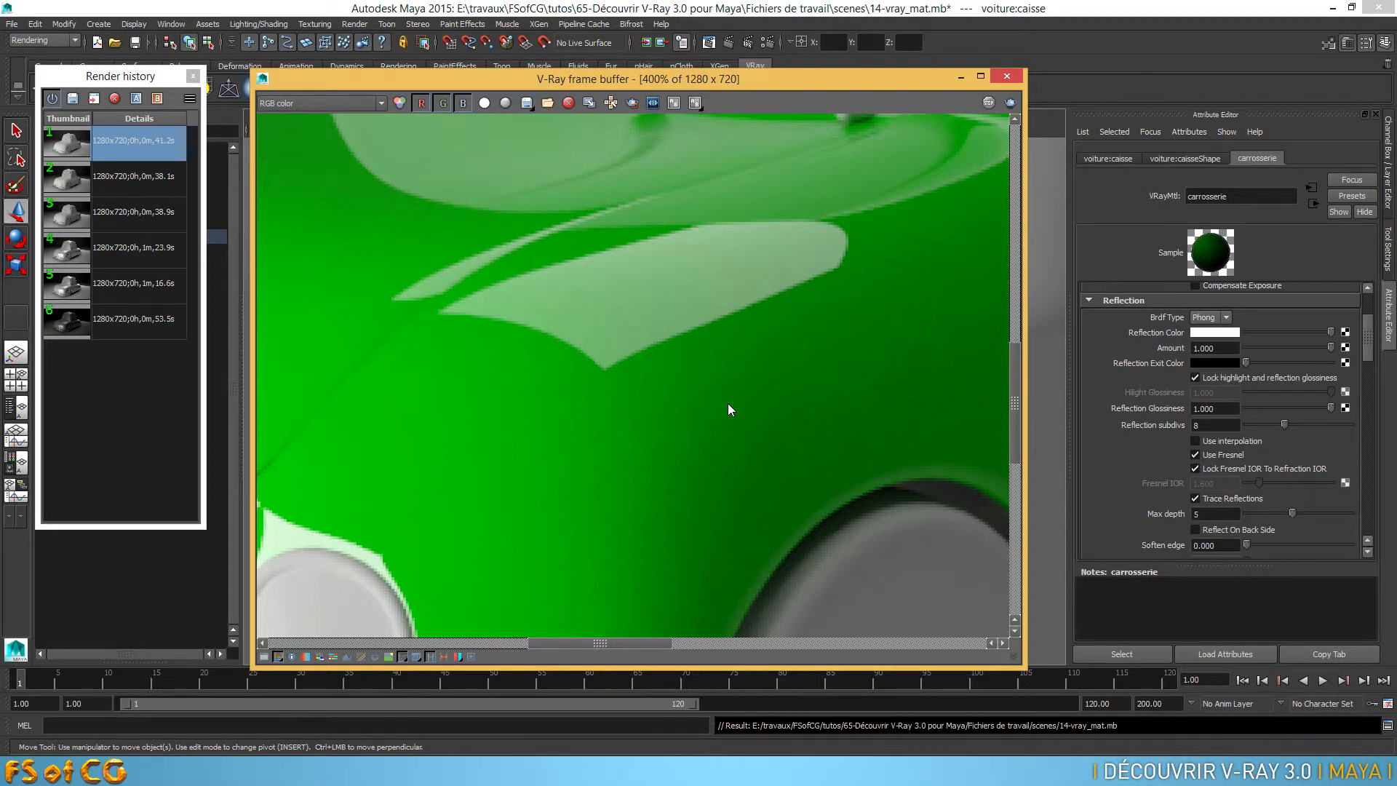
# - Set the Reflection Glossiness of the carrosserie material to 0.5
pyautogui.click(1226, 409)
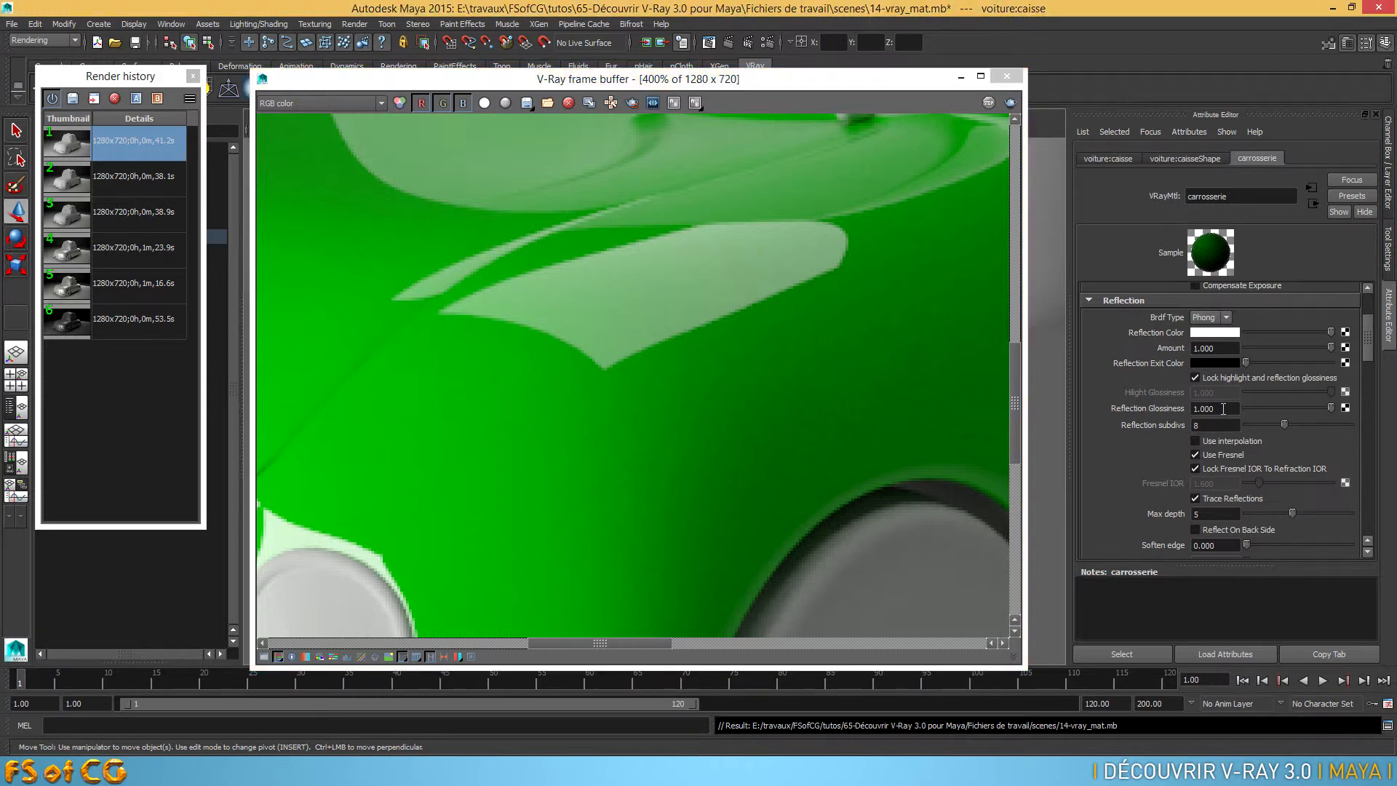
pyautogui.doubleClick(1229, 408)
pyautogui.moveTo(1323, 408); pyautogui.dragTo(1292, 408)
pyautogui.doubleClick(1205, 408)
pyautogui.write('5')
pyautogui.press('Return')
pyautogui.doubleClick(598, 333)
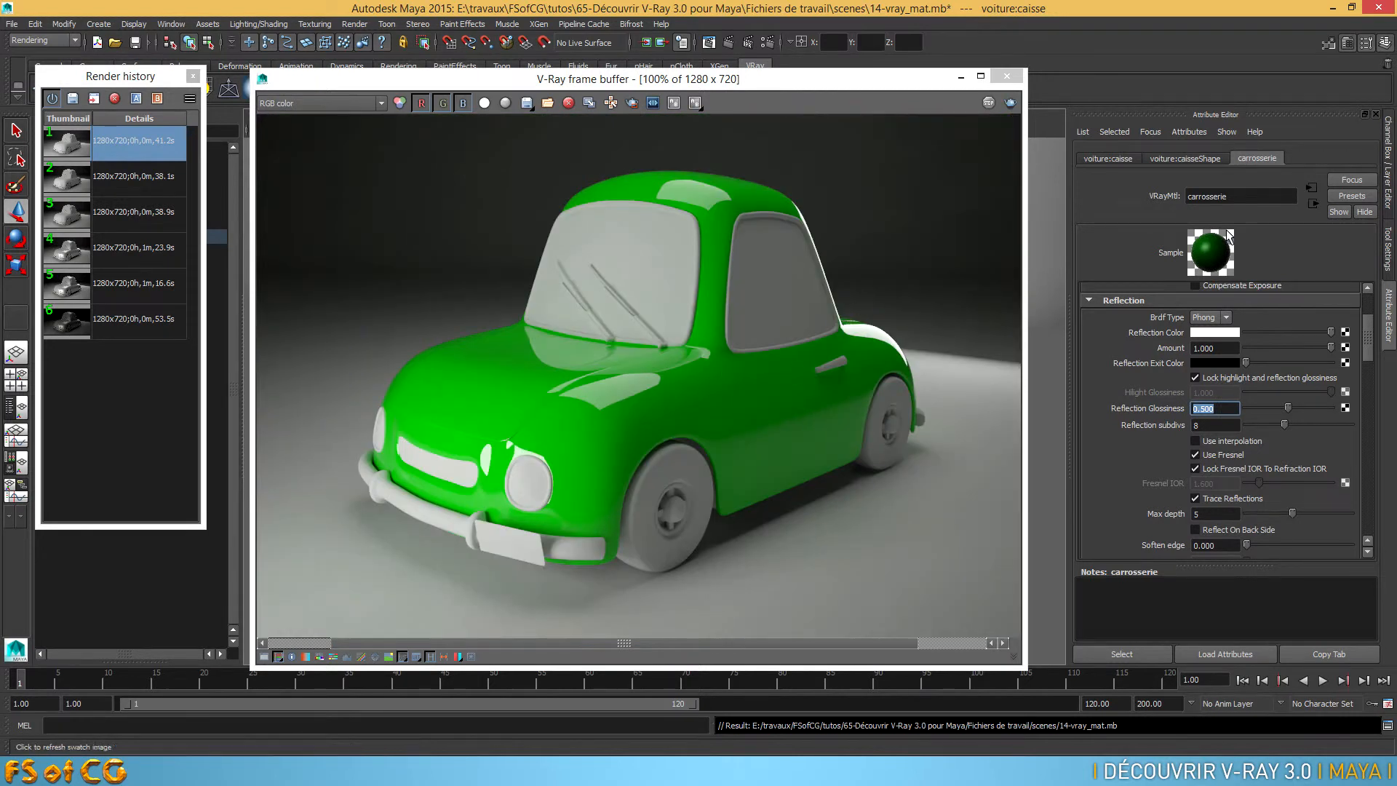
pyautogui.click(1212, 408)
pyautogui.doubleClick(1212, 408)
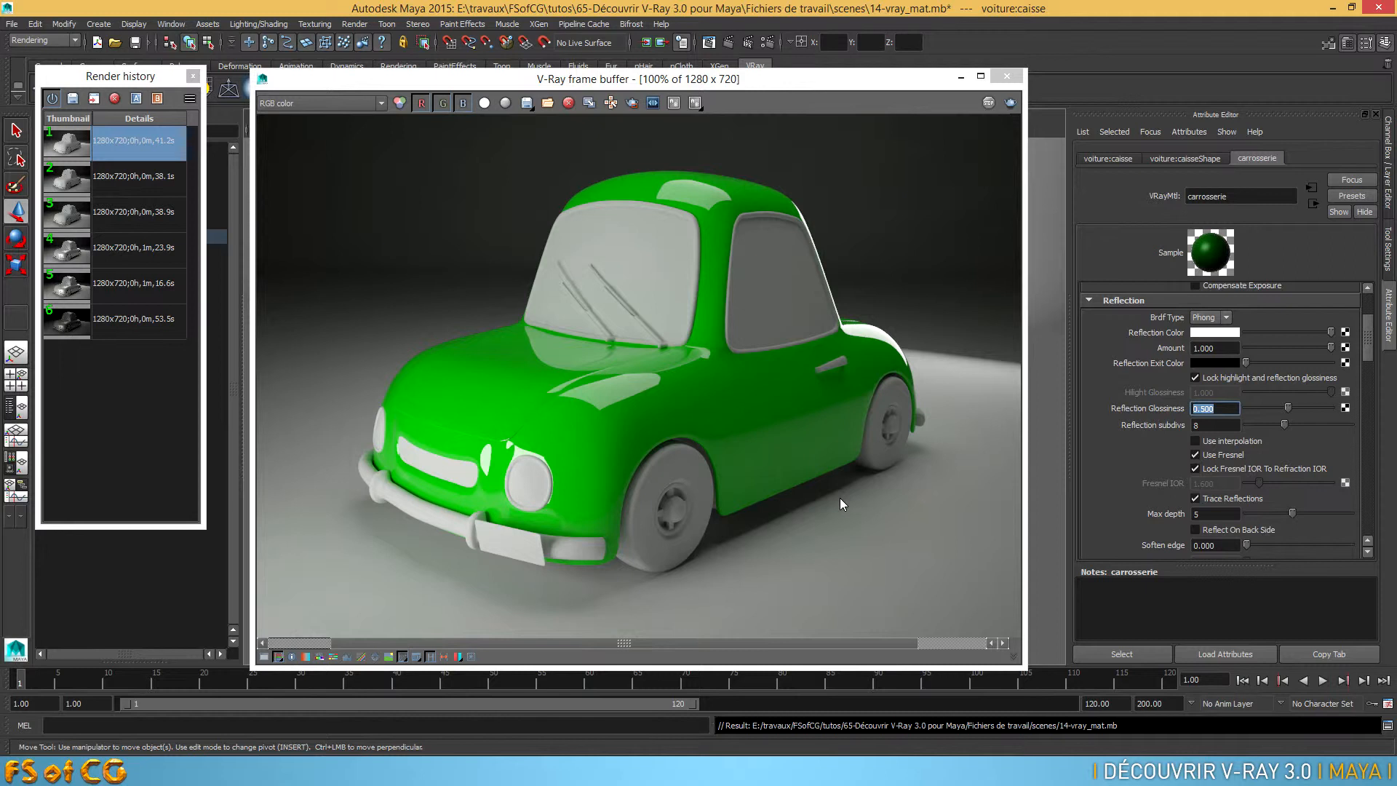
# - Save the current glossy green render to the render history and delete all the older grey renders from it
pyautogui.click(72, 99)
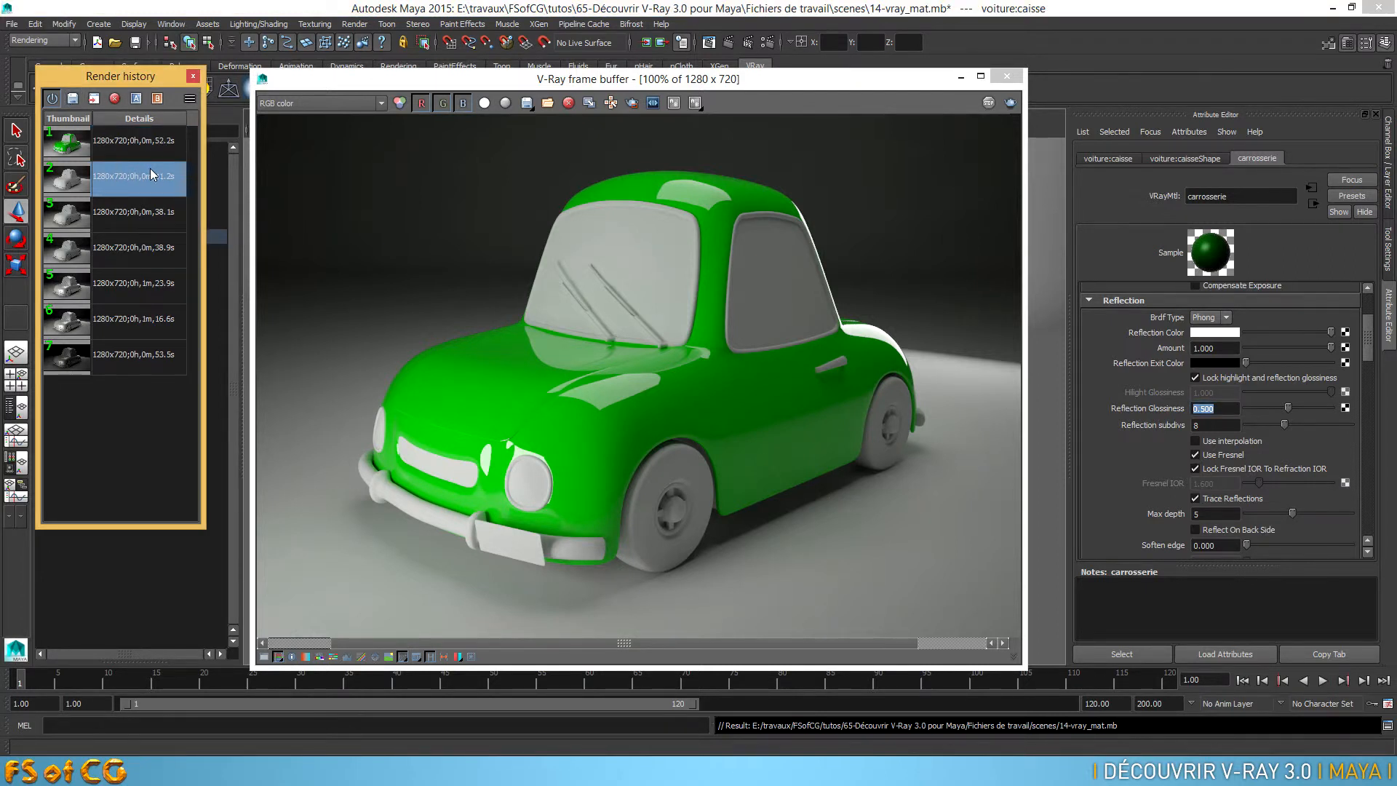
pyautogui.click(130, 152)
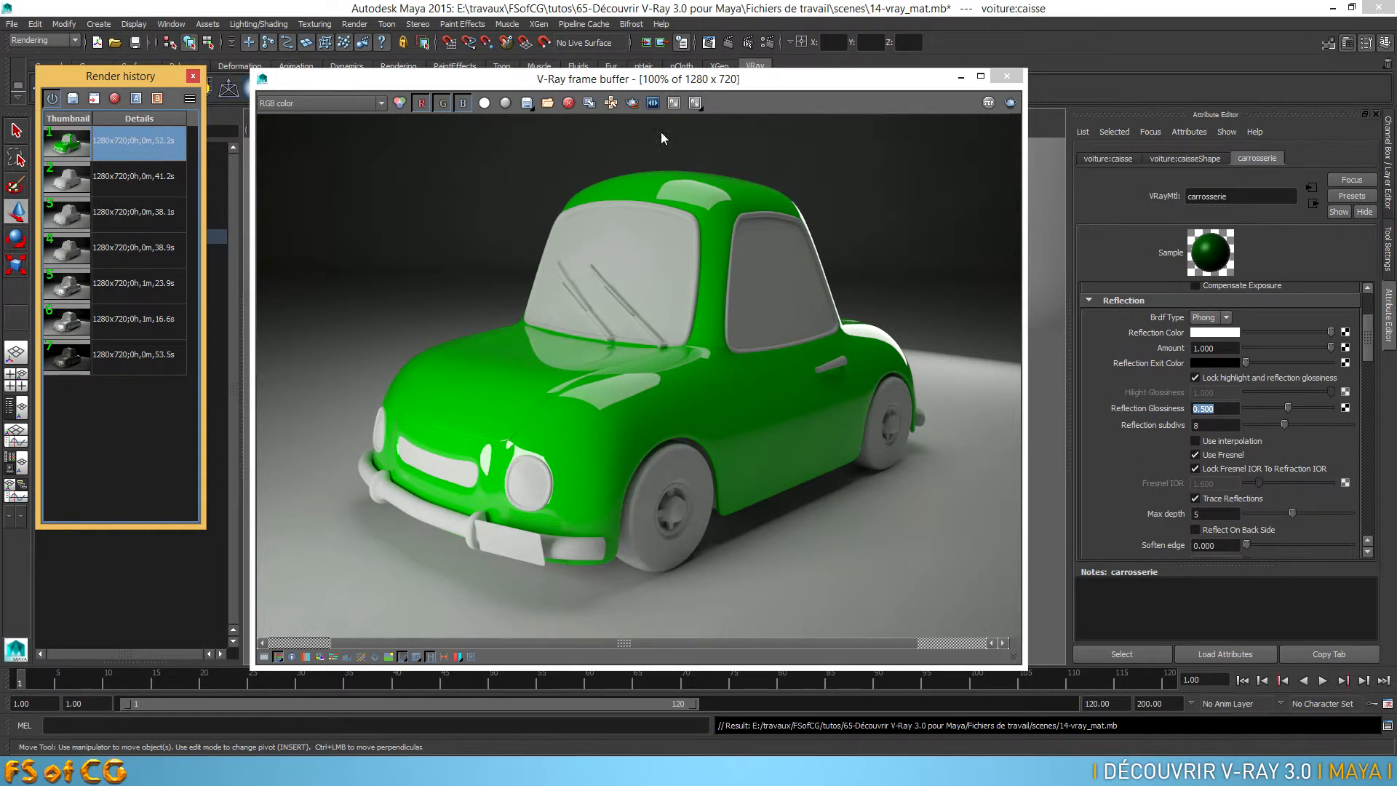
pyautogui.click(130, 191)
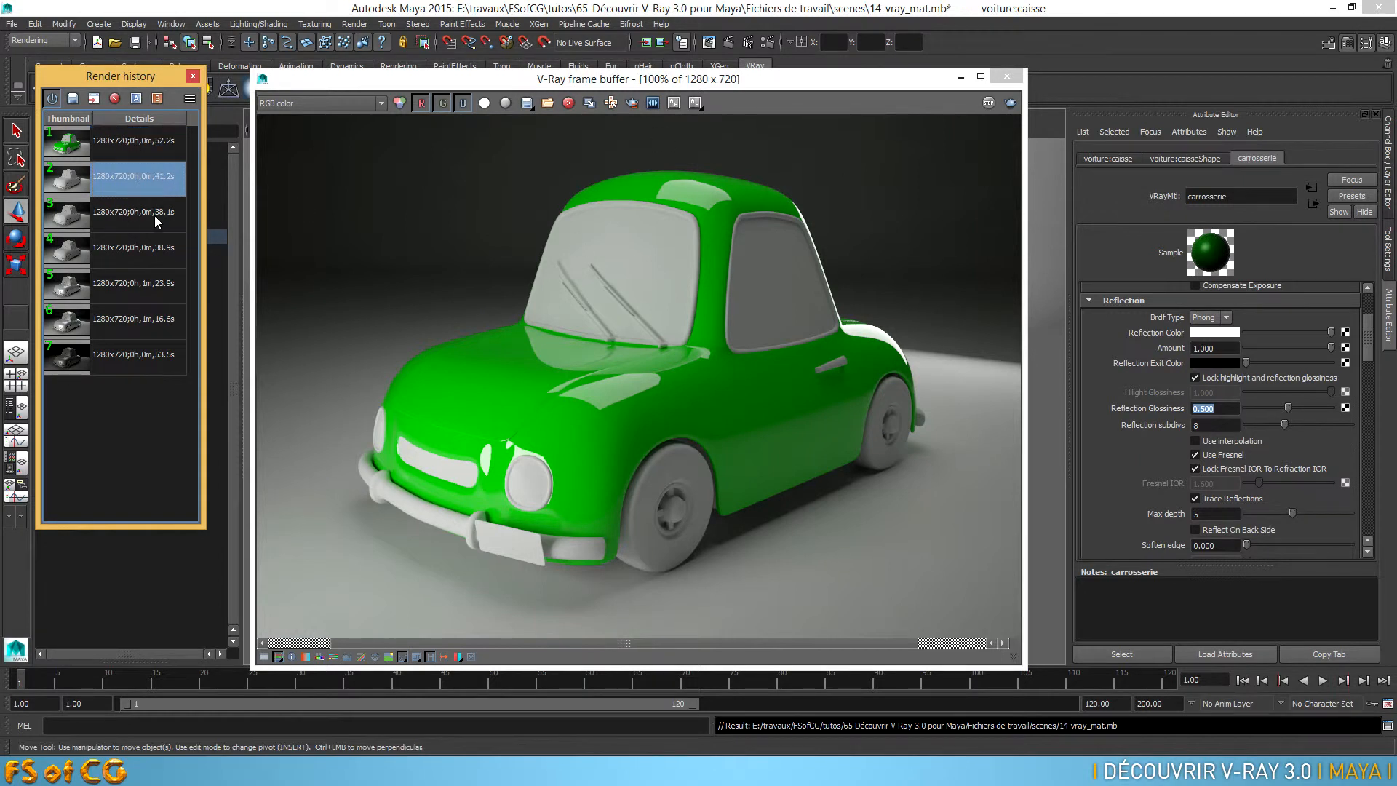
pyautogui.keyDown('shift'); pyautogui.click(147, 357); pyautogui.keyUp('shift')
pyautogui.click(113, 100)
pyautogui.click(125, 141)
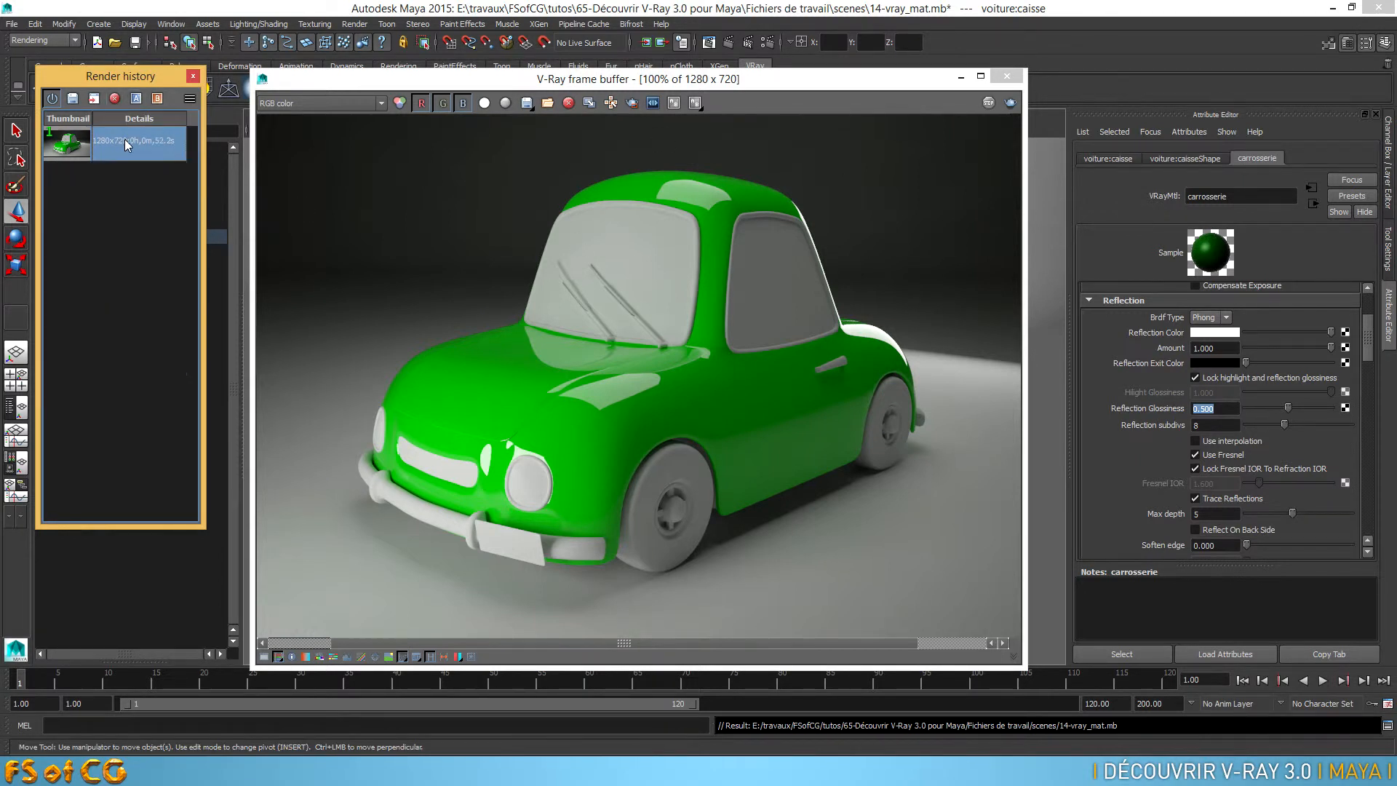
# - Render the car with the reduced glossiness and inspect the blurred reflections on the roof and hood
pyautogui.click(1011, 102)
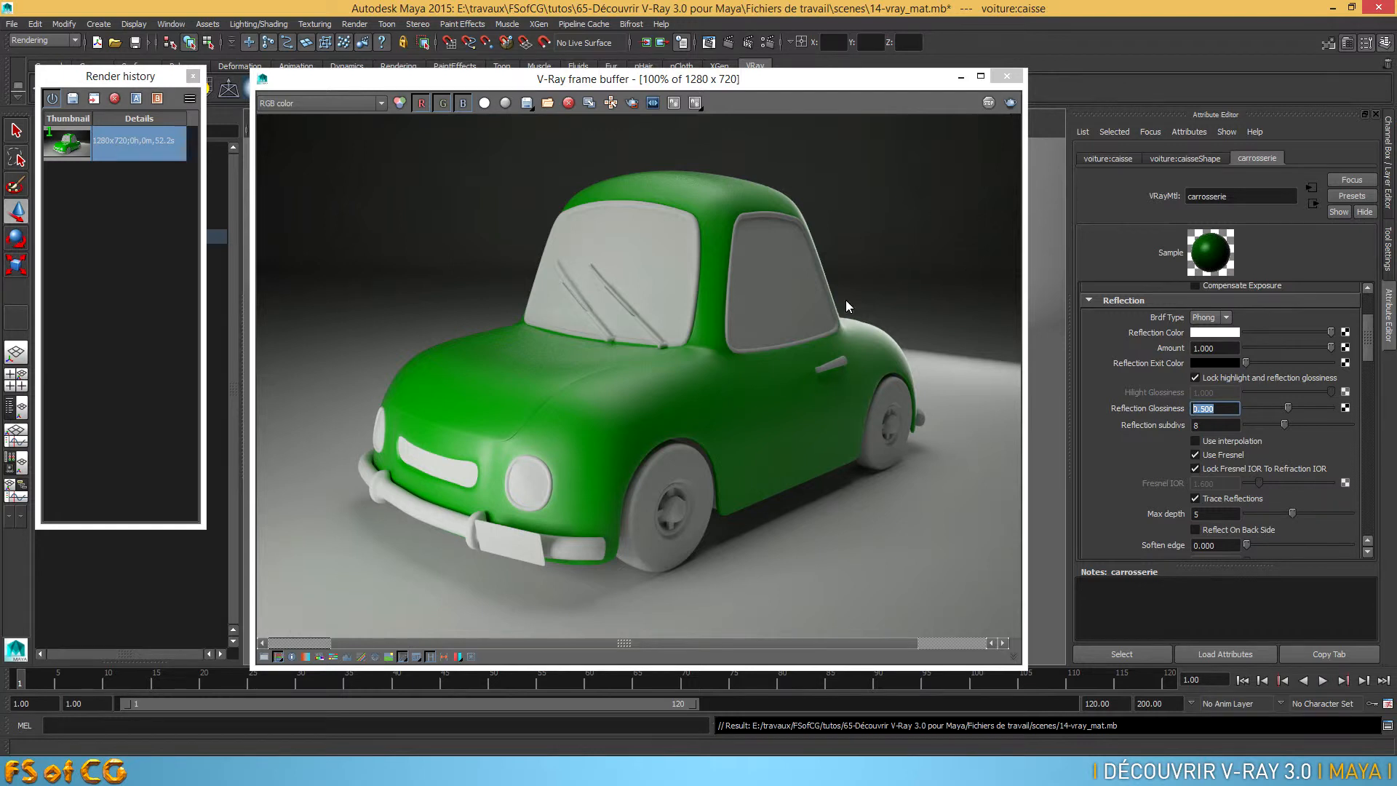
pyautogui.scroll(1, 739, 199)
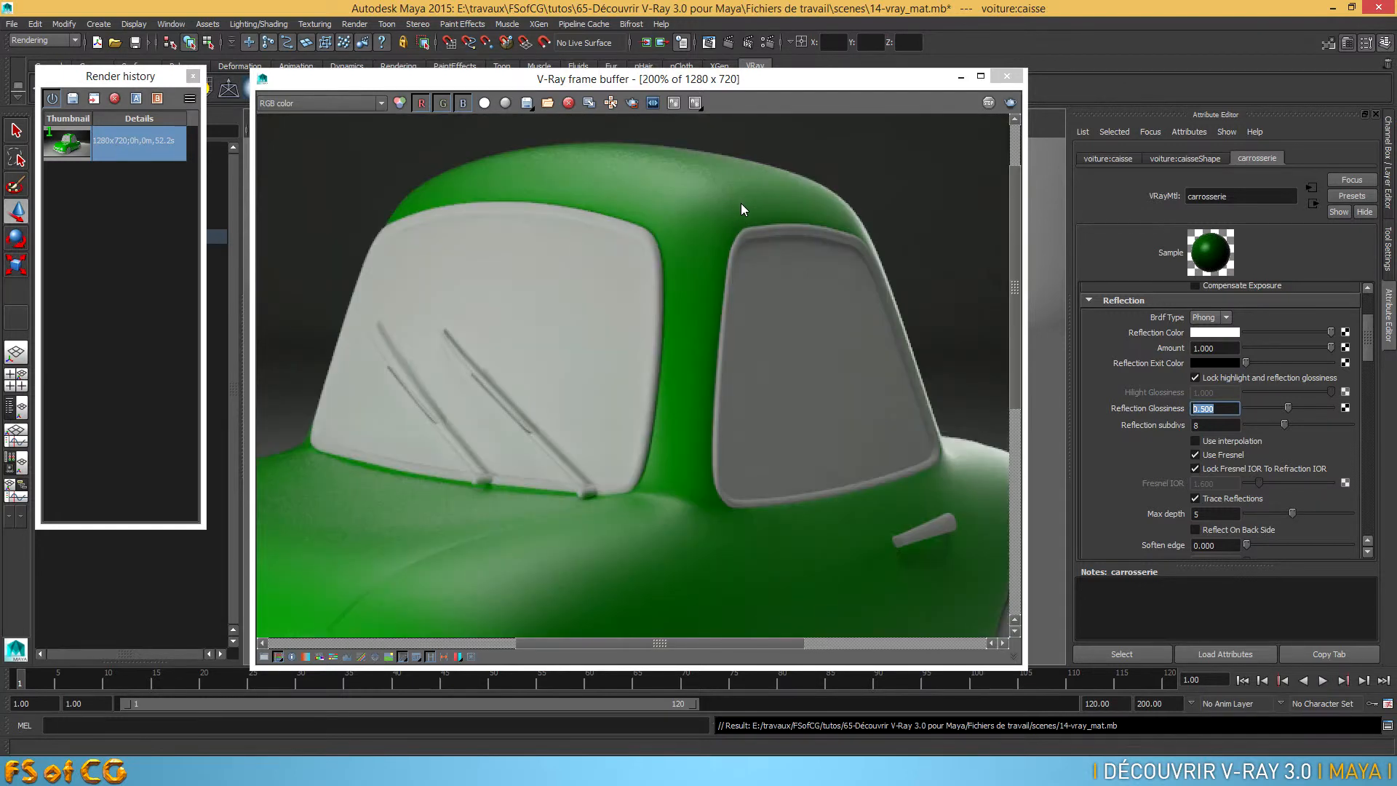
pyautogui.scroll(-1, 684, 482)
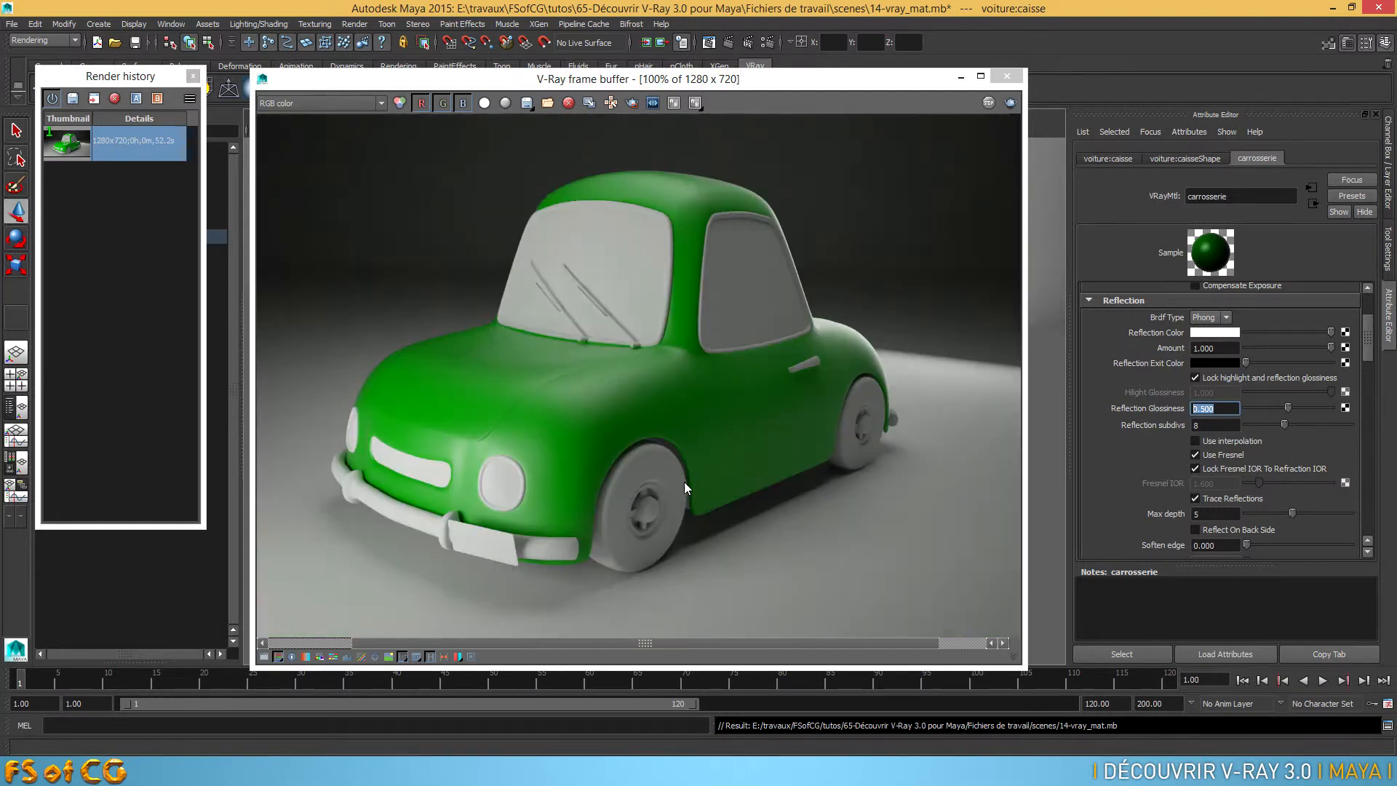
pyautogui.scroll(1, 651, 360)
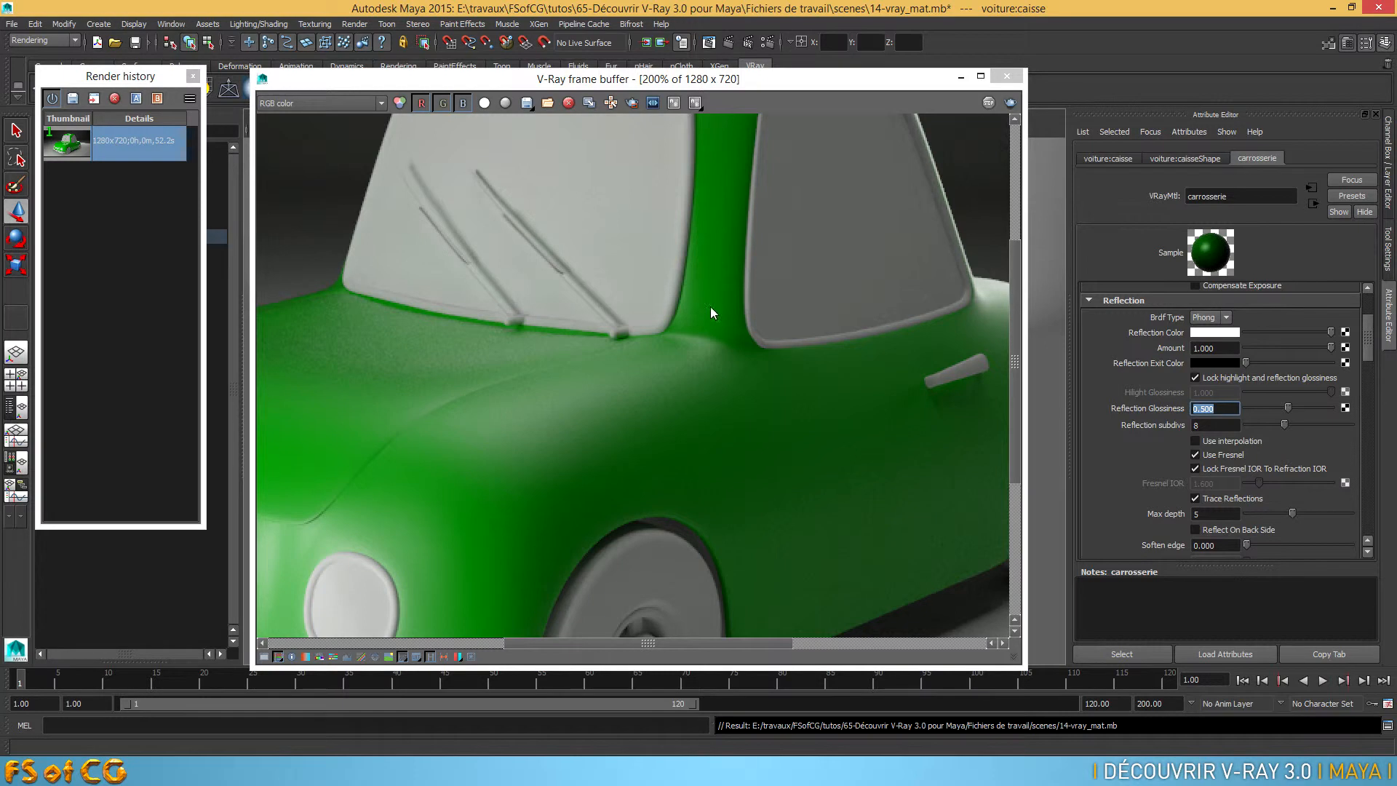
pyautogui.scroll(-1, 587, 439)
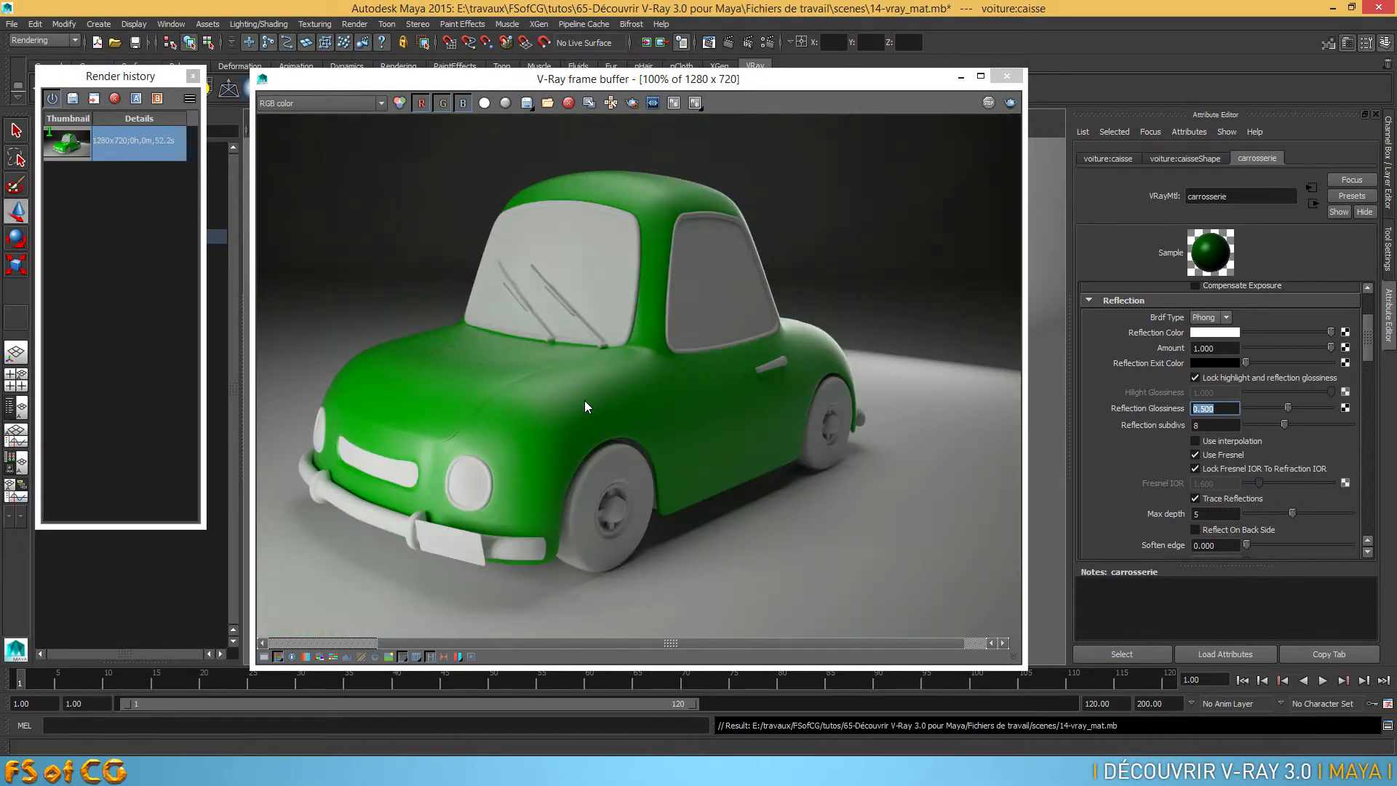
pyautogui.scroll(2, 583, 400)
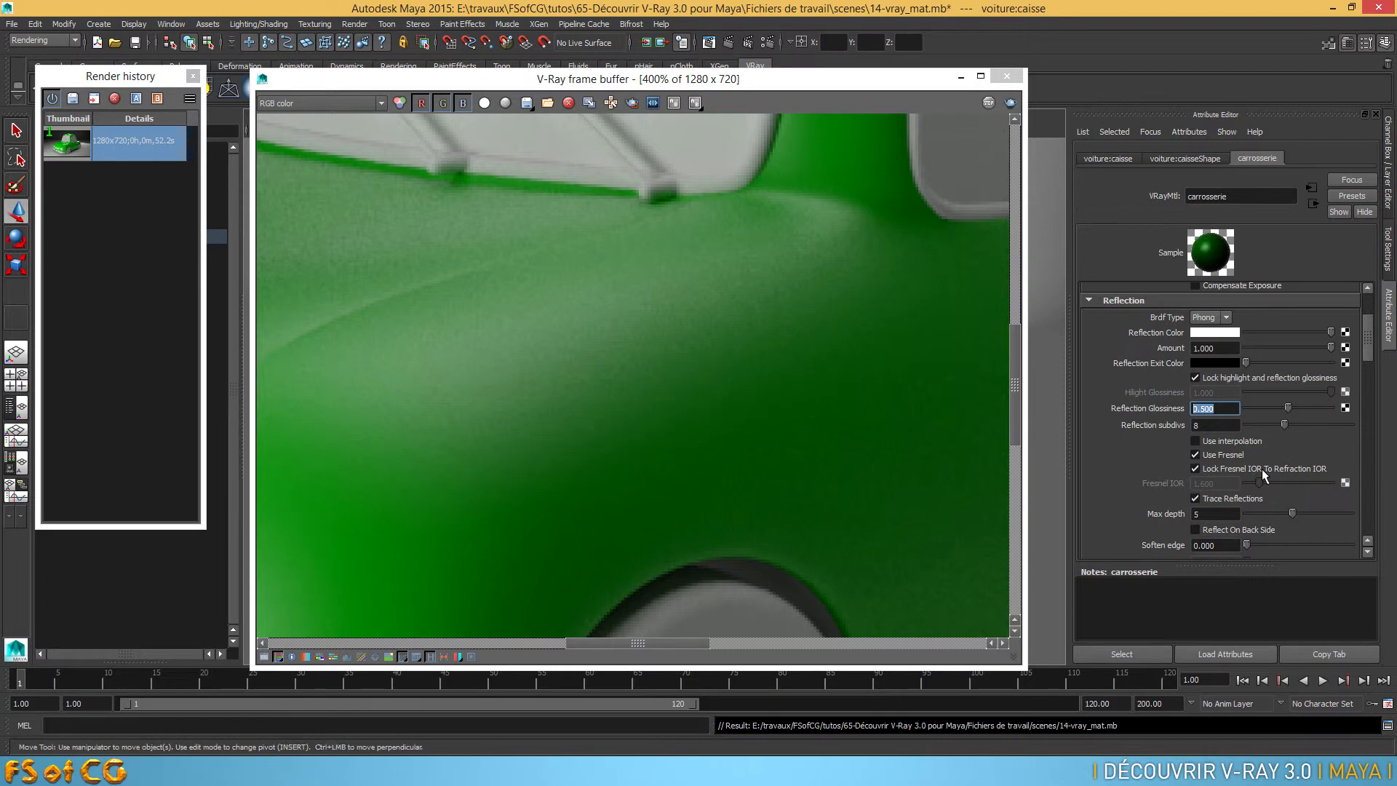
# - Set the Reflection subdivs of the carrosserie material to 16
pyautogui.press('Tab')
pyautogui.write('16')
pyautogui.press('Return')
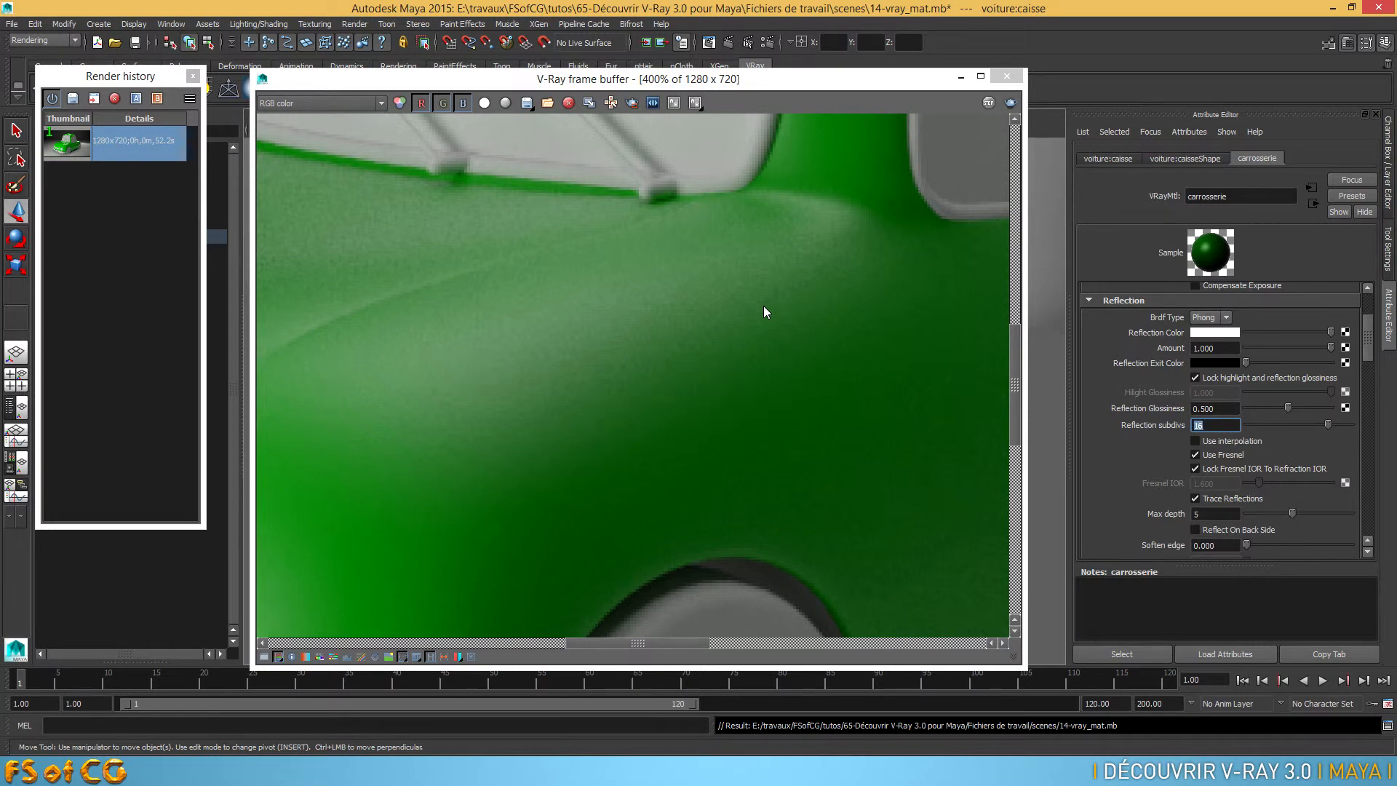
pyautogui.scroll(-2, 774, 424)
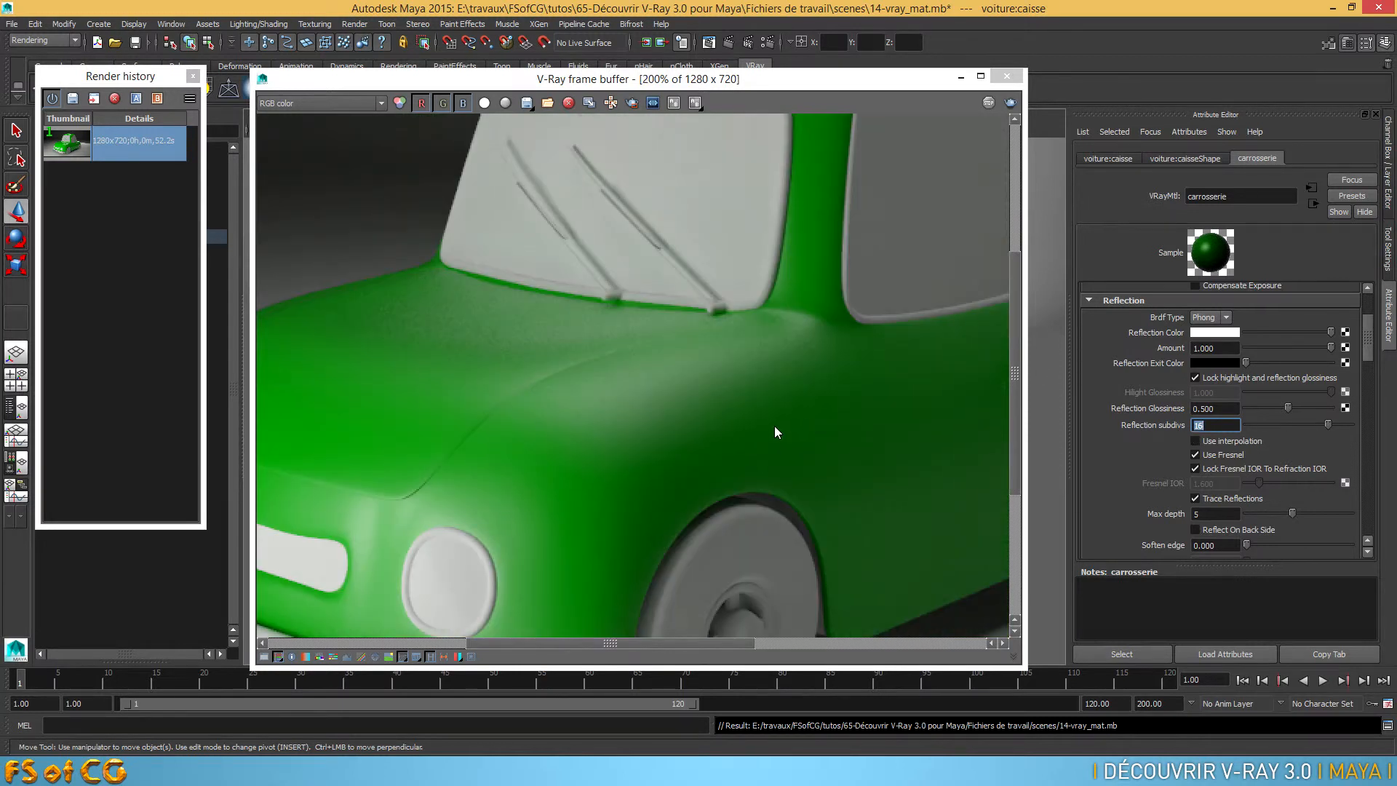
pyautogui.scroll(-1, 767, 410)
pyautogui.scroll(1, 757, 409)
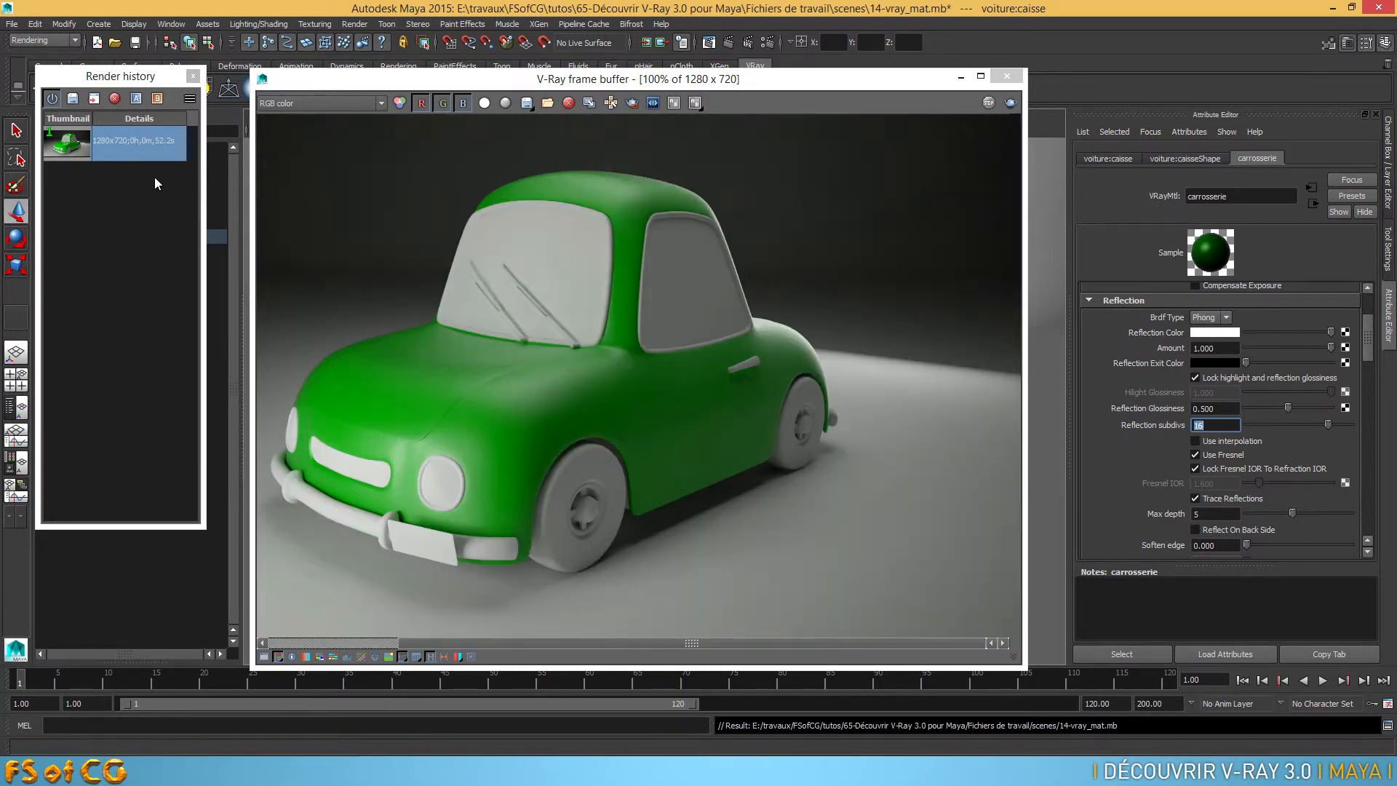
# - Save the blurred-reflection render to the history and check its entry against the previous sharp-reflection render
pyautogui.click(74, 99)
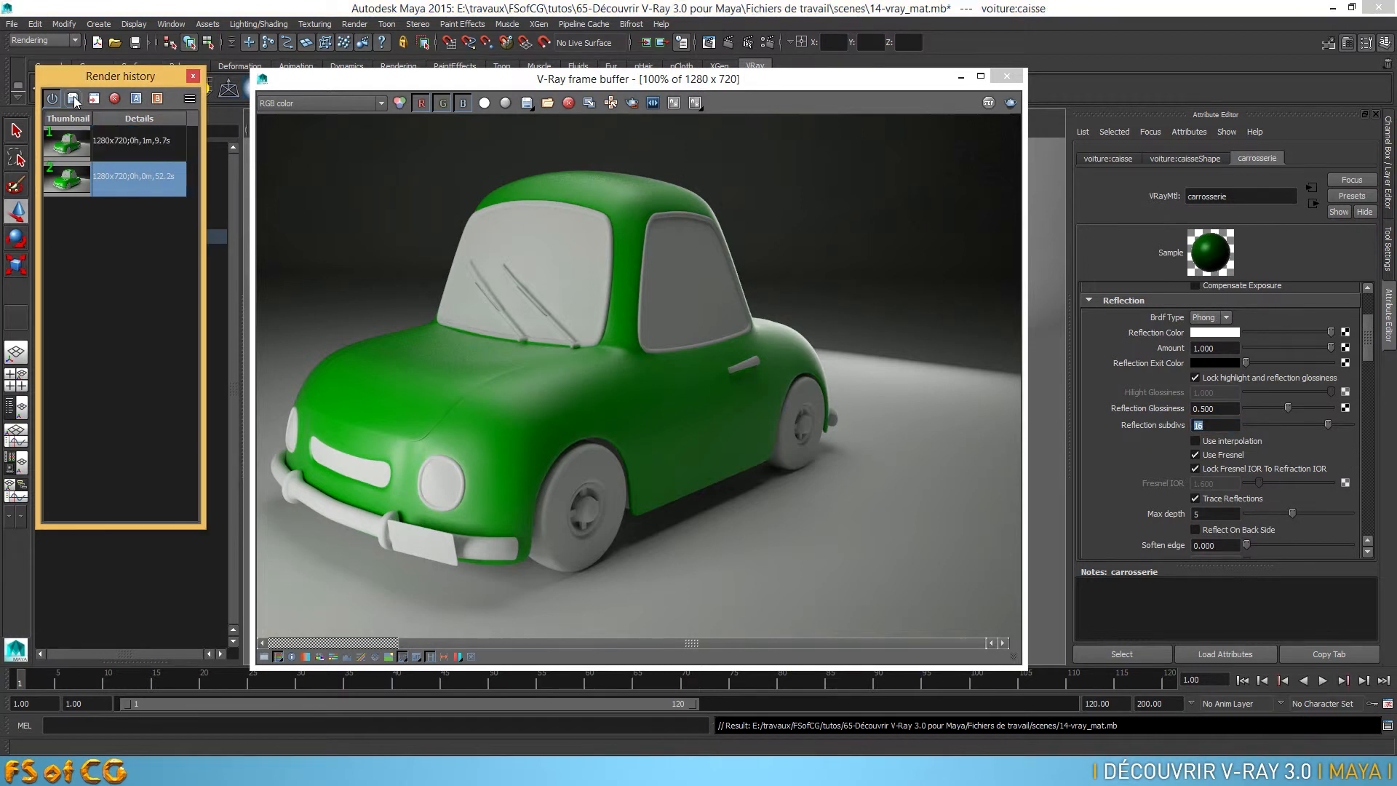
pyautogui.click(145, 150)
pyautogui.click(145, 181)
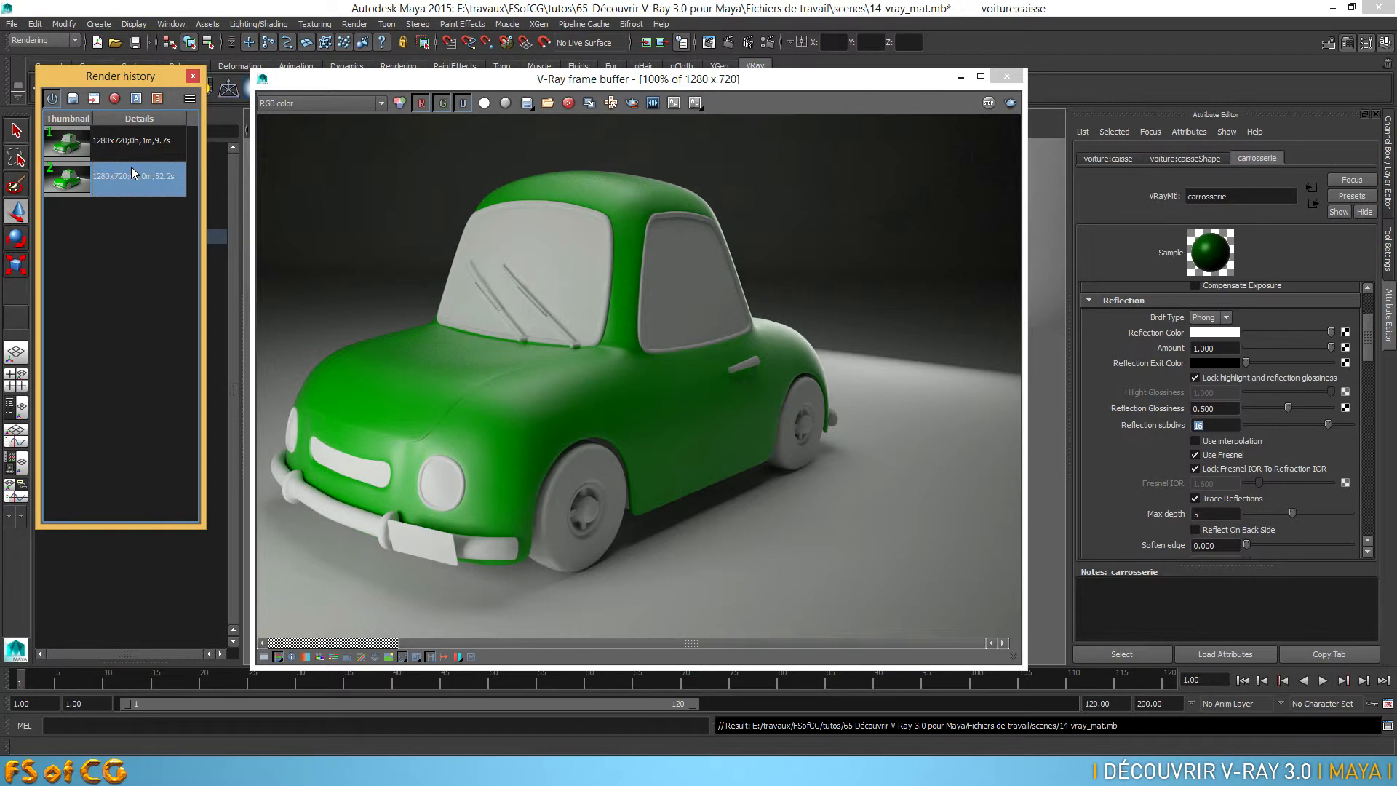
pyautogui.click(151, 152)
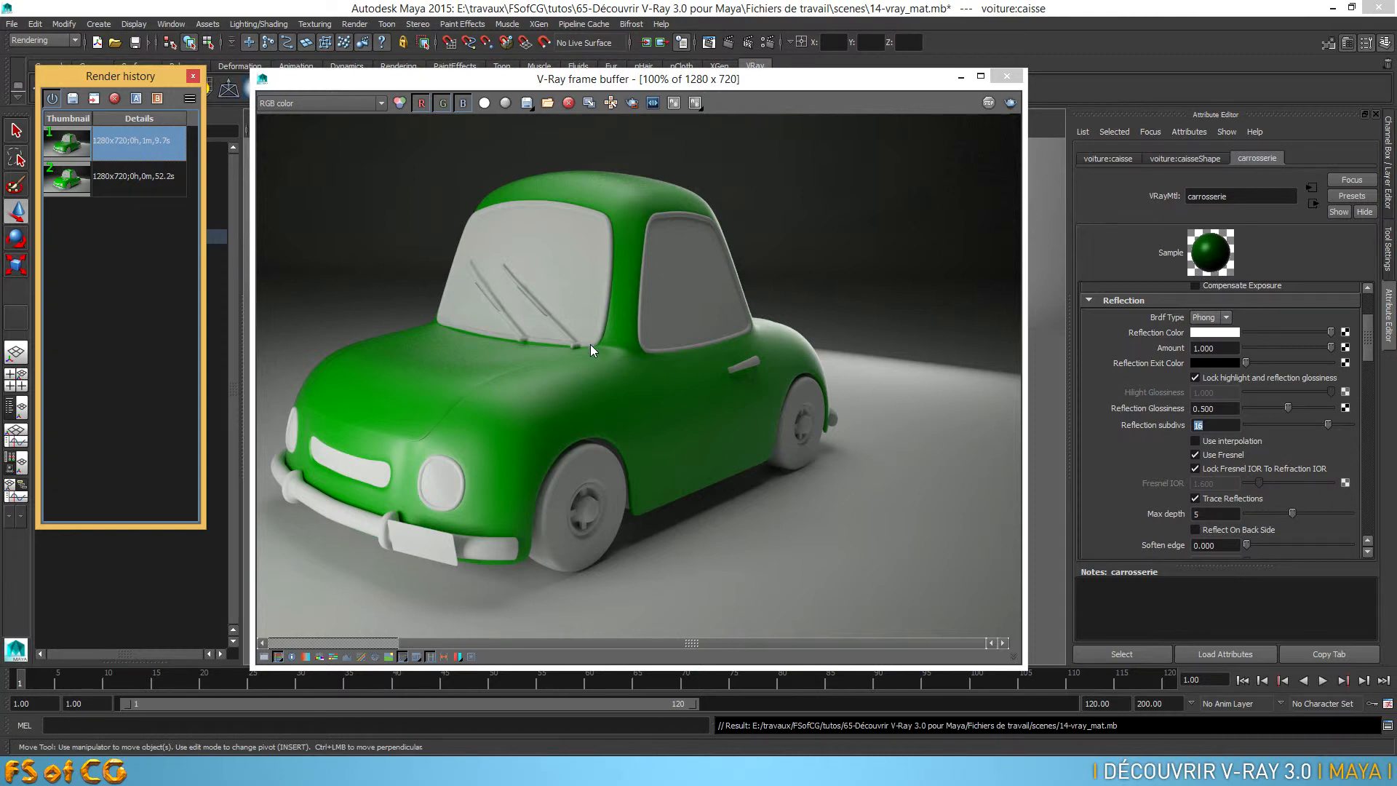
# - Render the car again with the higher reflection subdivs and save the result to the render history
pyautogui.moveTo(1224, 425); pyautogui.dragTo(1138, 440)
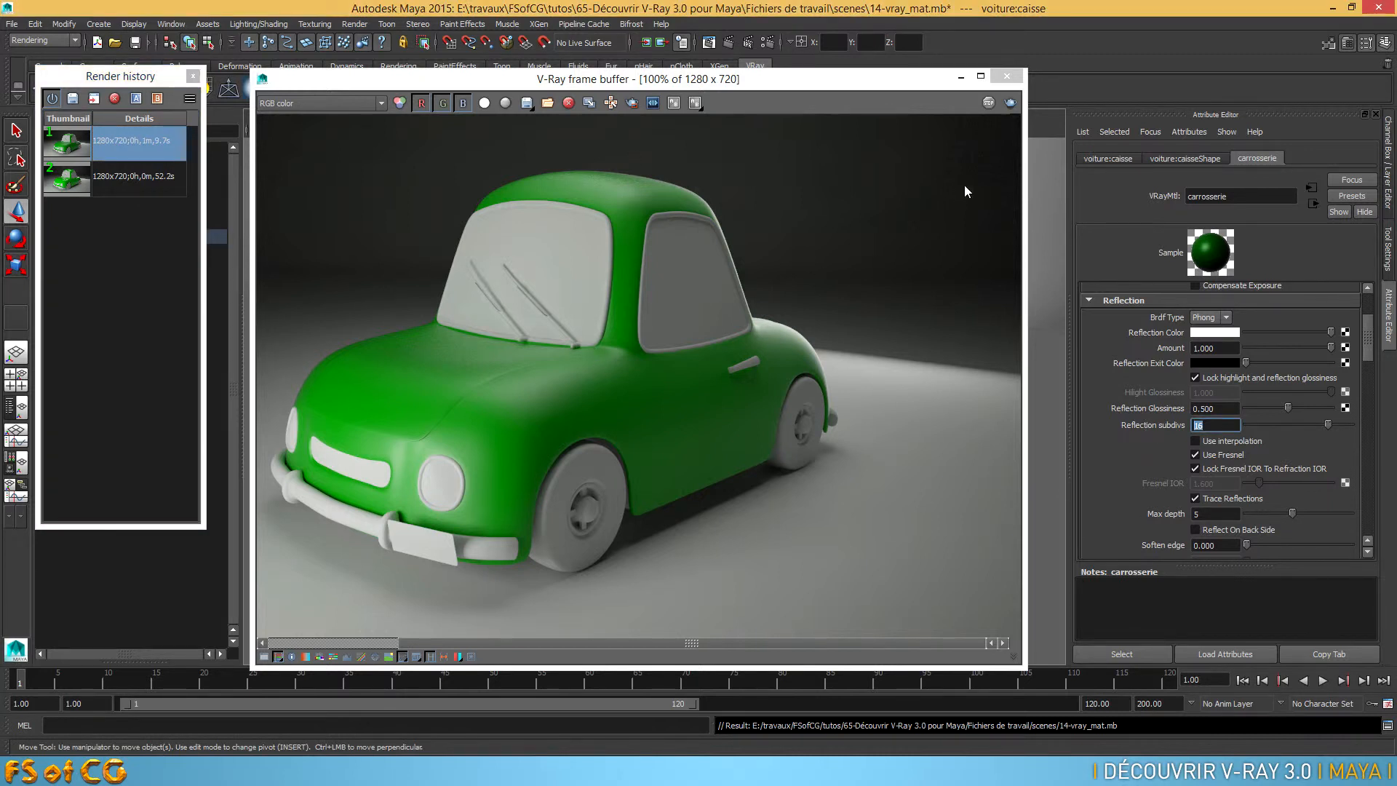
pyautogui.click(1010, 102)
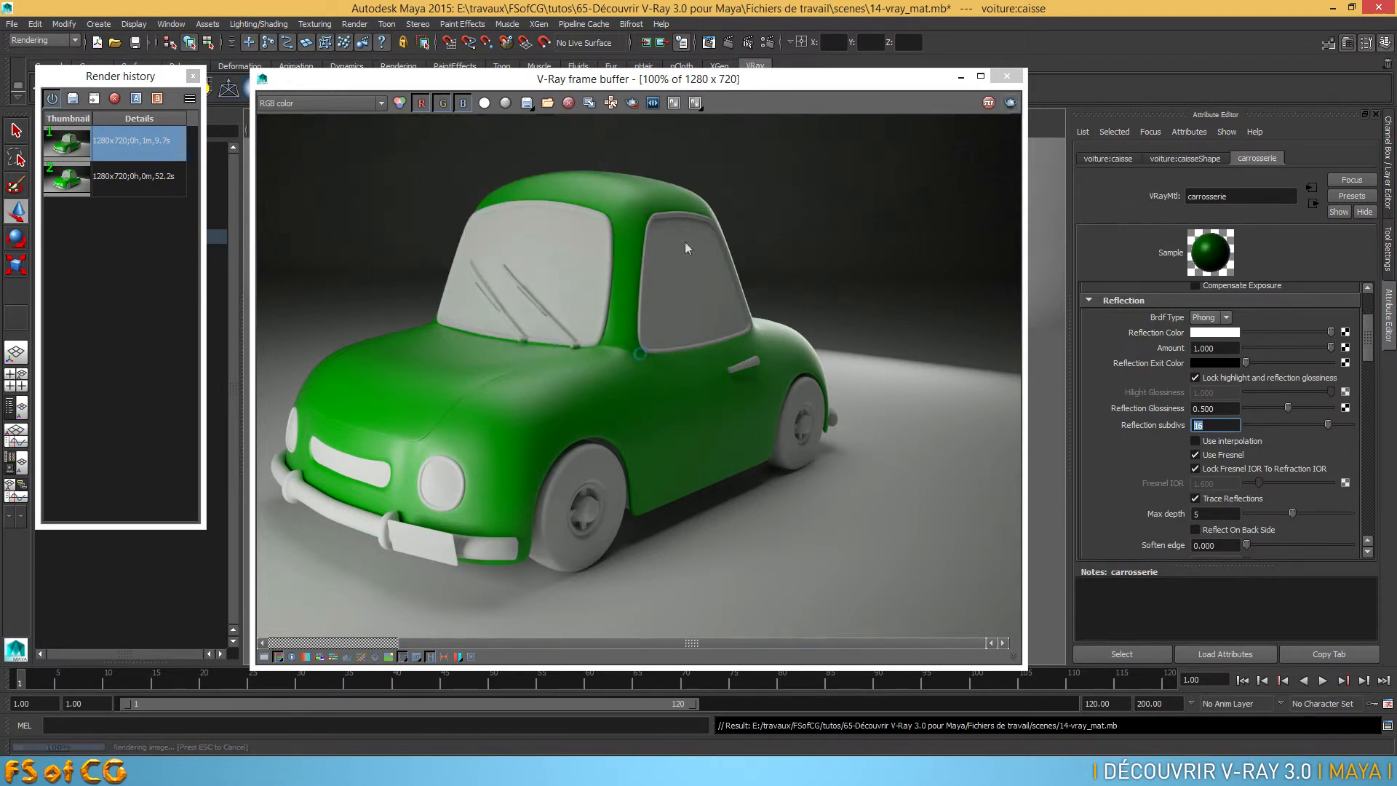
pyautogui.moveTo(573, 368); pyautogui.dragTo(641, 400, button='middle')
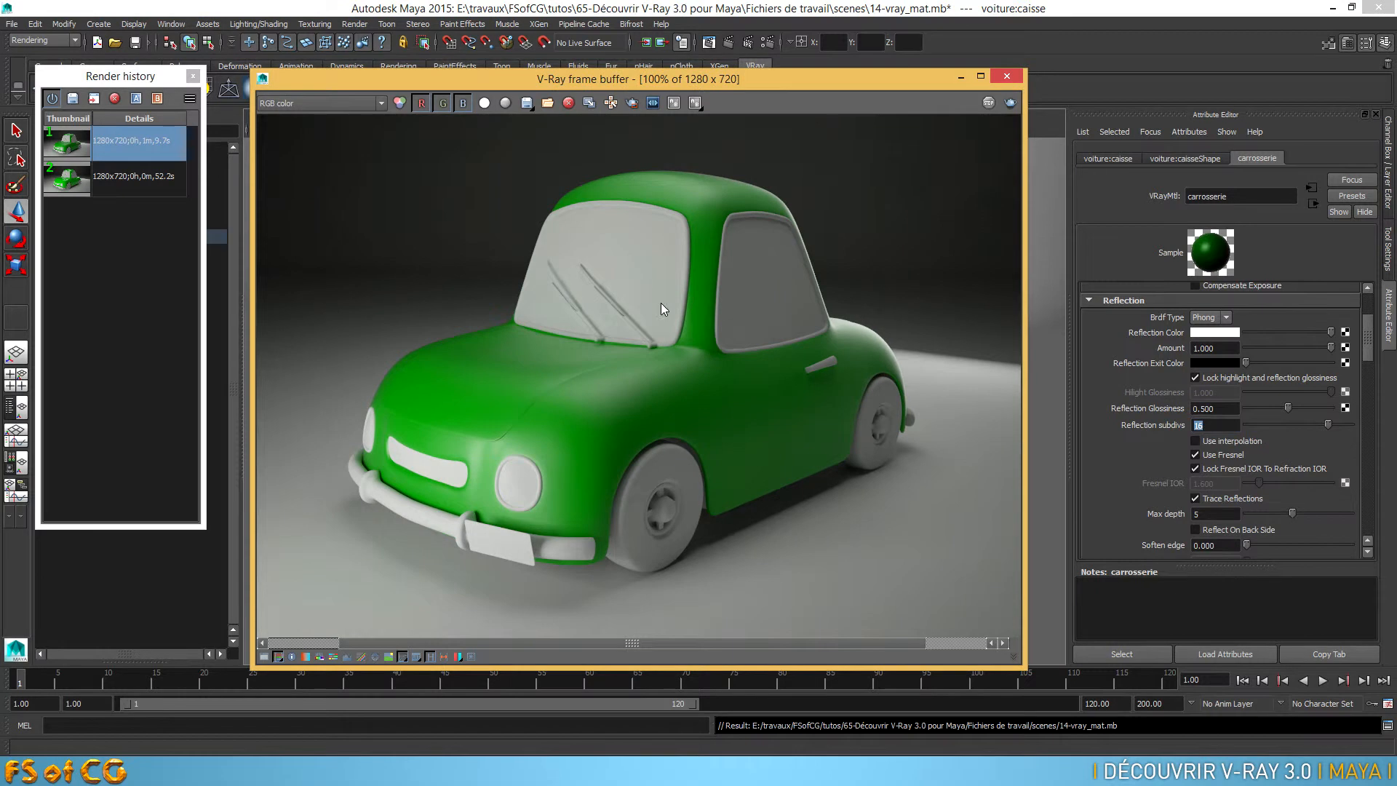
pyautogui.click(72, 98)
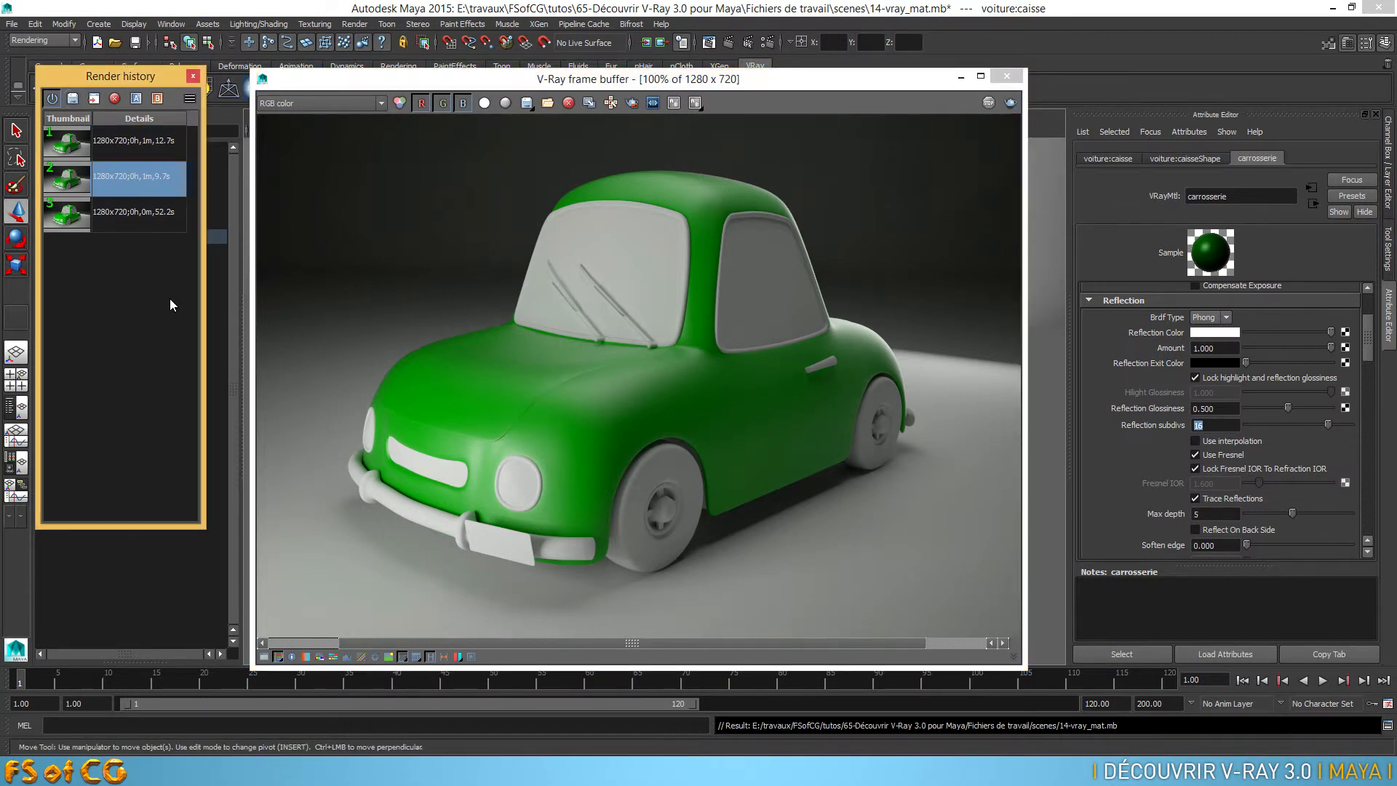
pyautogui.click(150, 150)
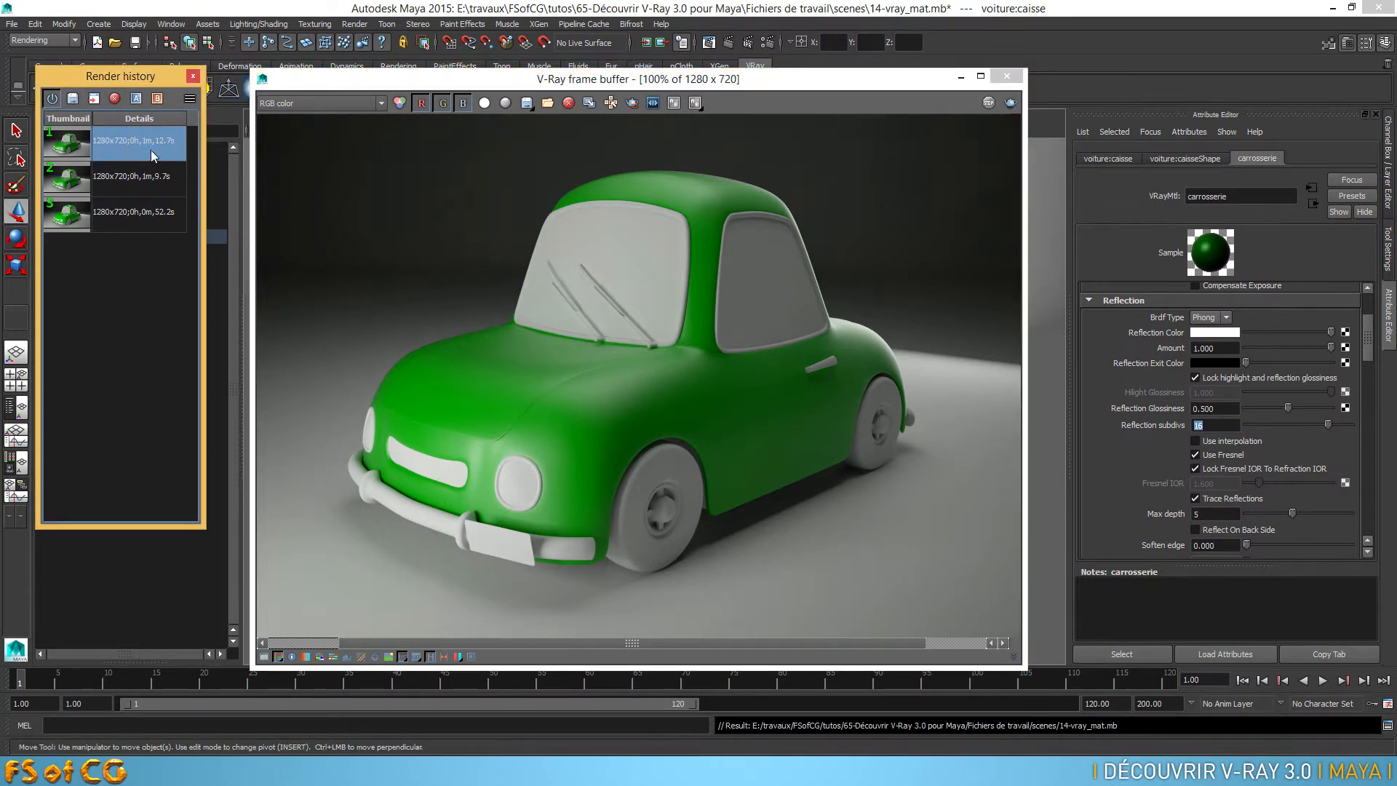
# - Set up an A/B comparison with the newest render as B and the previous blurred-reflection render as A
pyautogui.click(1186, 424)
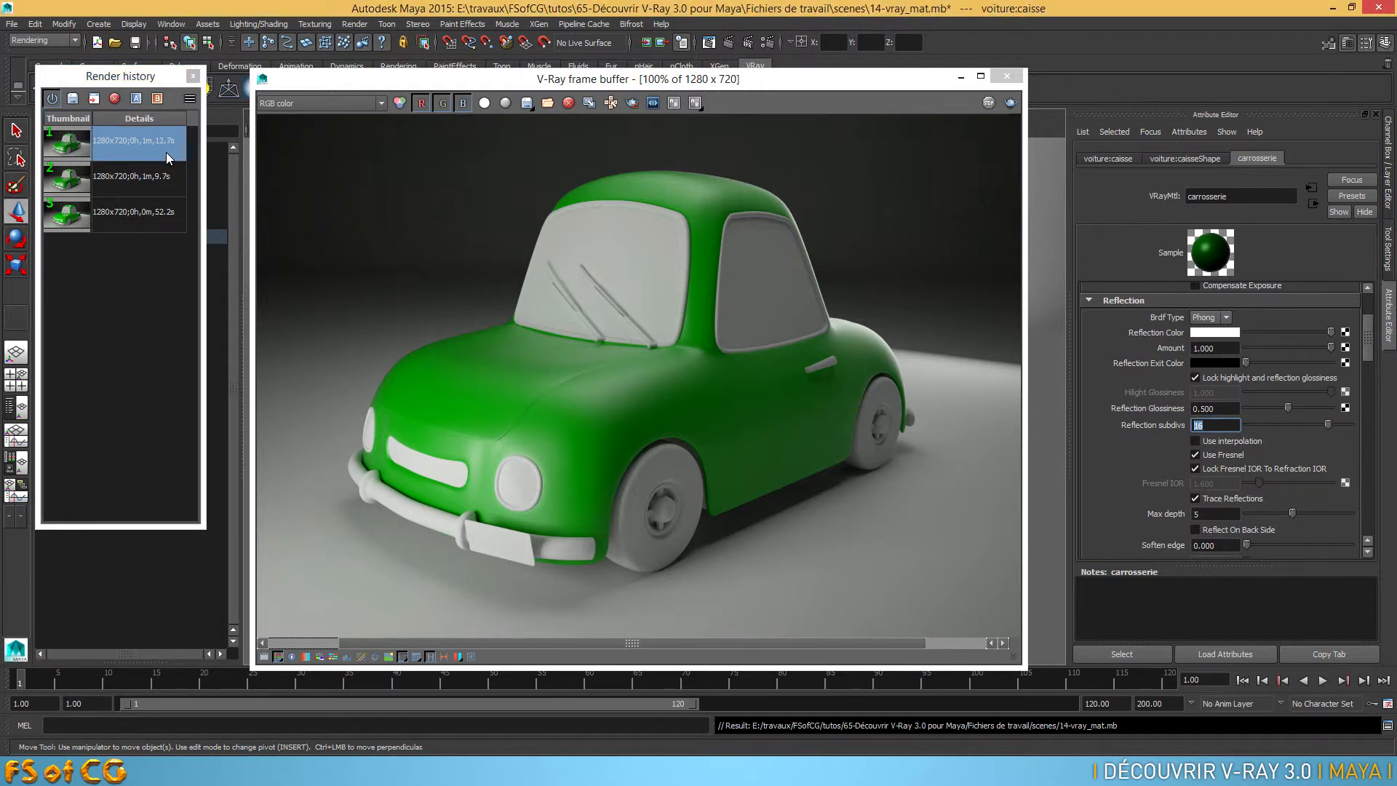
pyautogui.click(632, 390)
pyautogui.scroll(1, 633, 390)
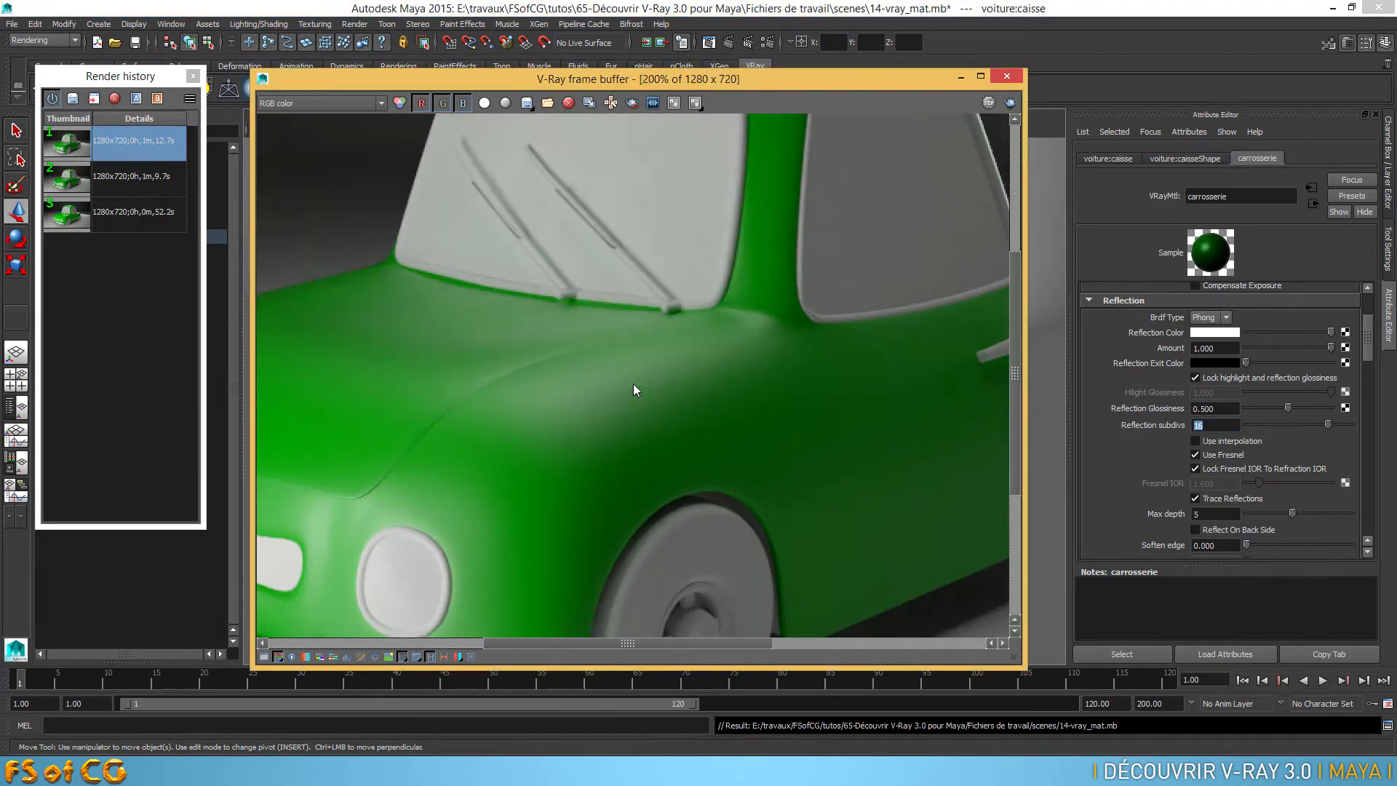
pyautogui.scroll(1, 633, 390)
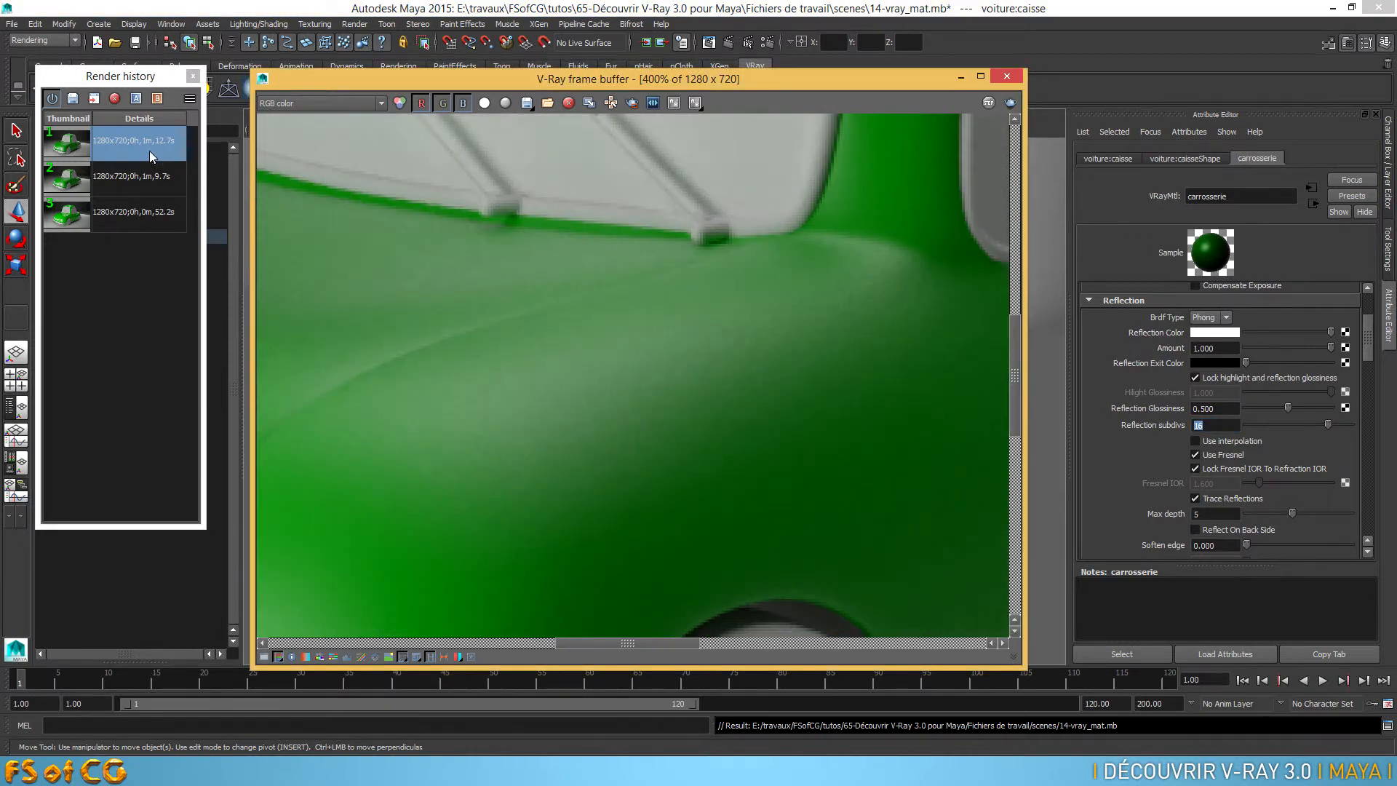
pyautogui.click(159, 100)
pyautogui.click(149, 179)
pyautogui.click(136, 99)
pyautogui.scroll(-2, 783, 290)
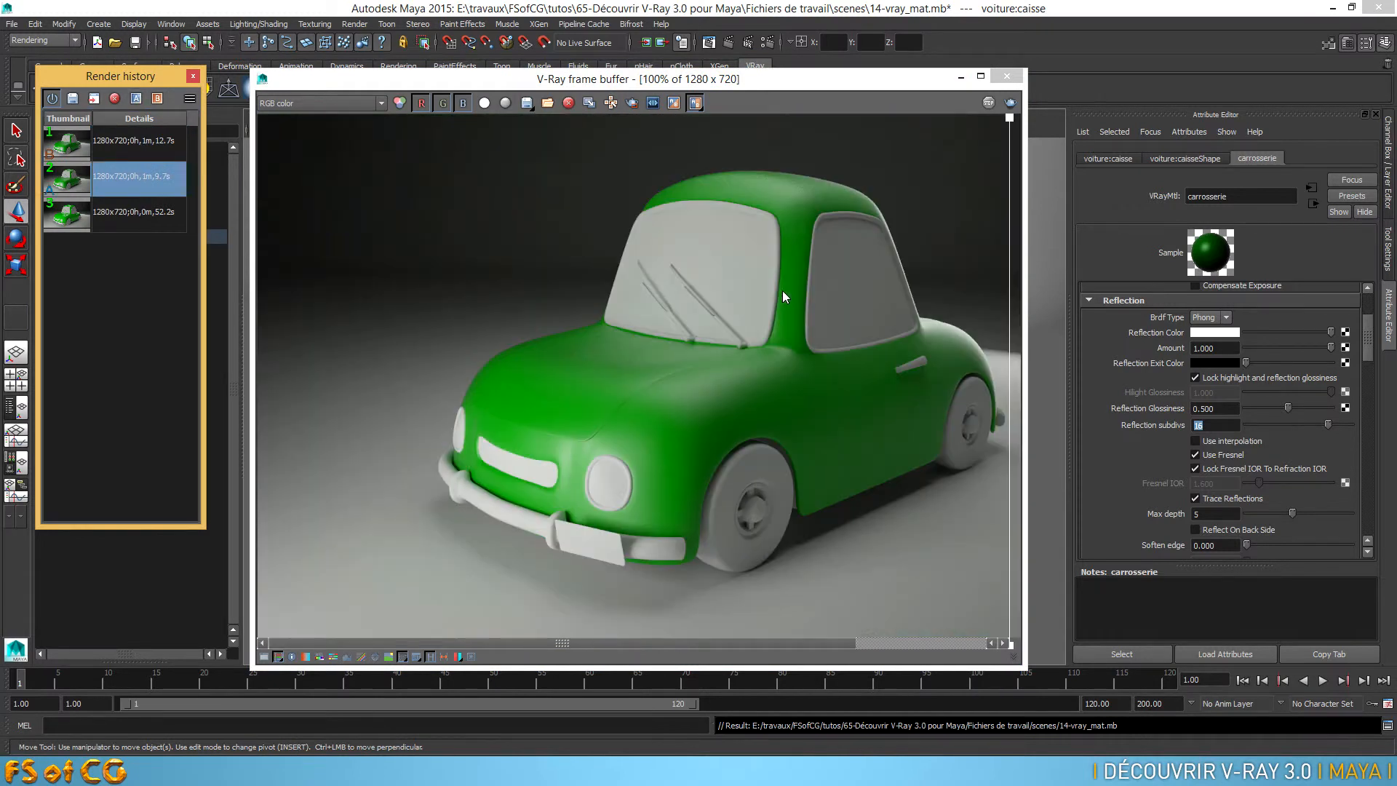
# - Compare the reflection noise of the two renders on the hood by moving the A/B divider across it
pyautogui.moveTo(1008, 120); pyautogui.dragTo(709, 123)
pyautogui.scroll(2, 702, 477)
pyautogui.moveTo(714, 287); pyautogui.dragTo(674, 548, button='middle')
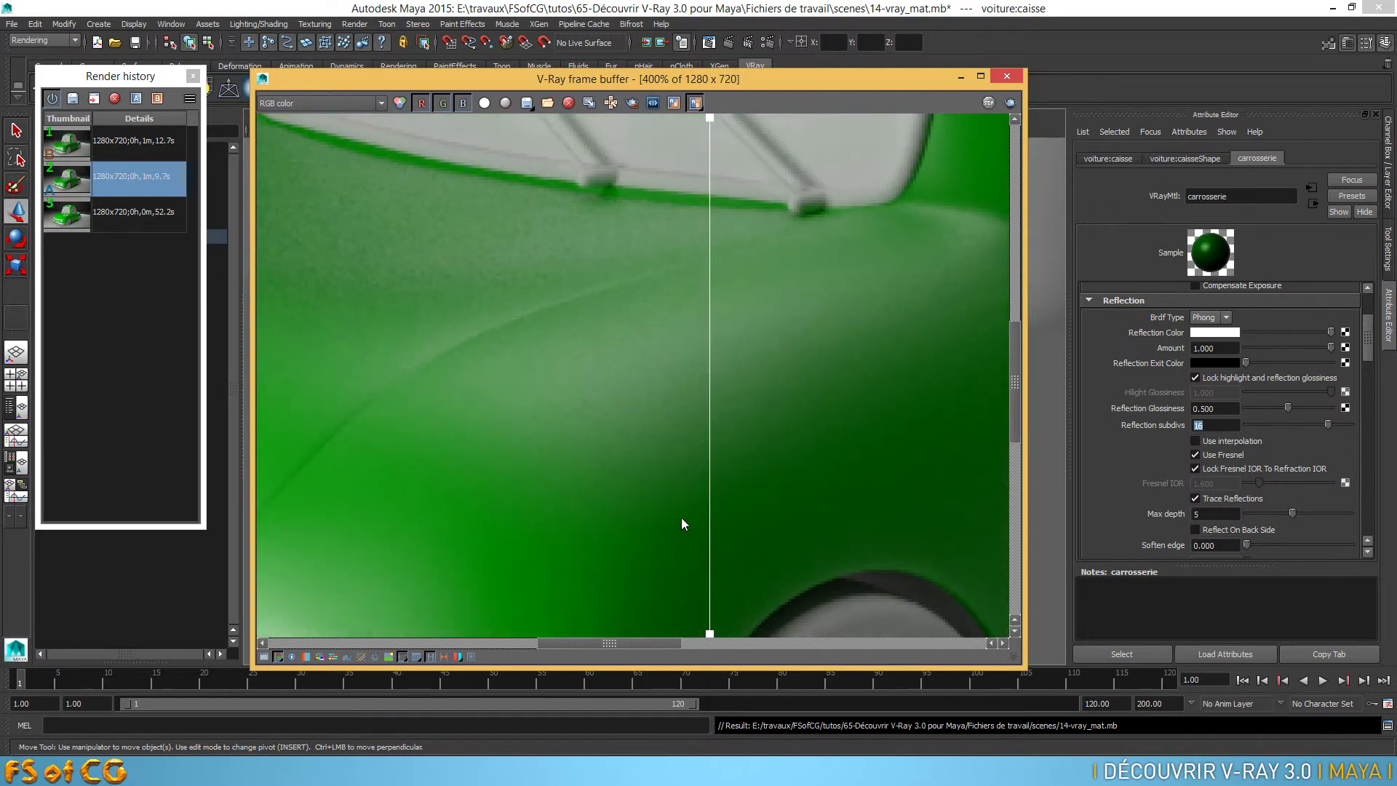
pyautogui.moveTo(712, 123); pyautogui.dragTo(684, 196)
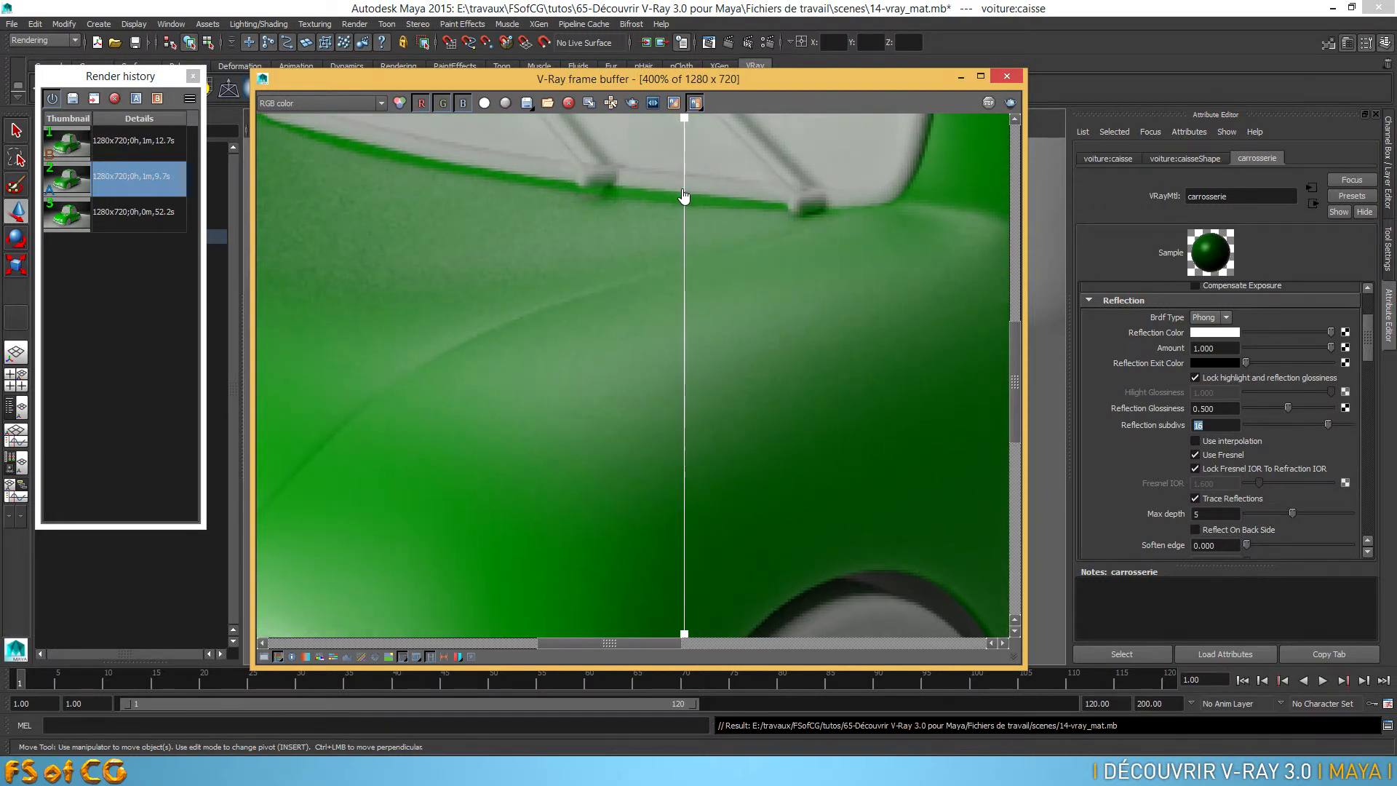
pyautogui.click(141, 148)
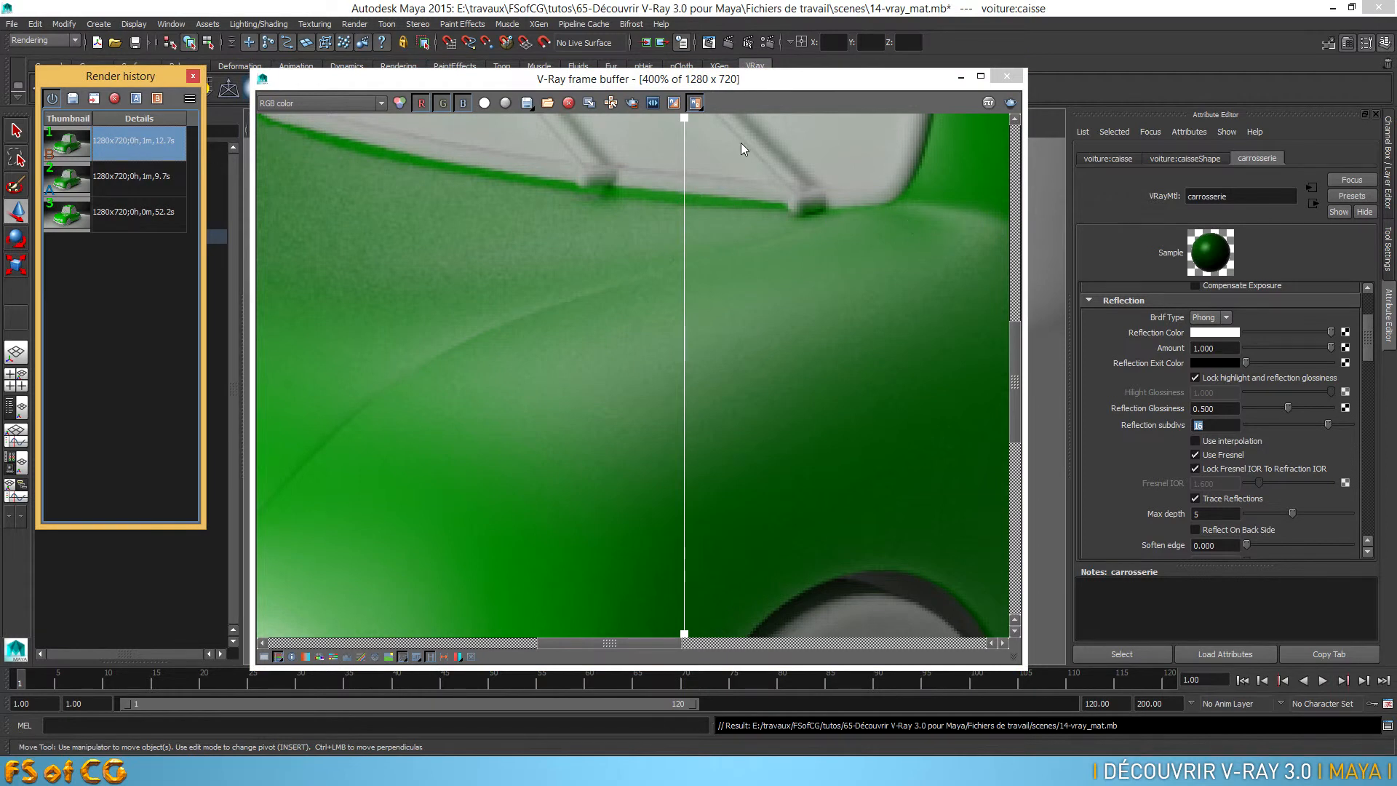
pyautogui.moveTo(680, 128); pyautogui.dragTo(634, 225)
pyautogui.doubleClick(686, 315)
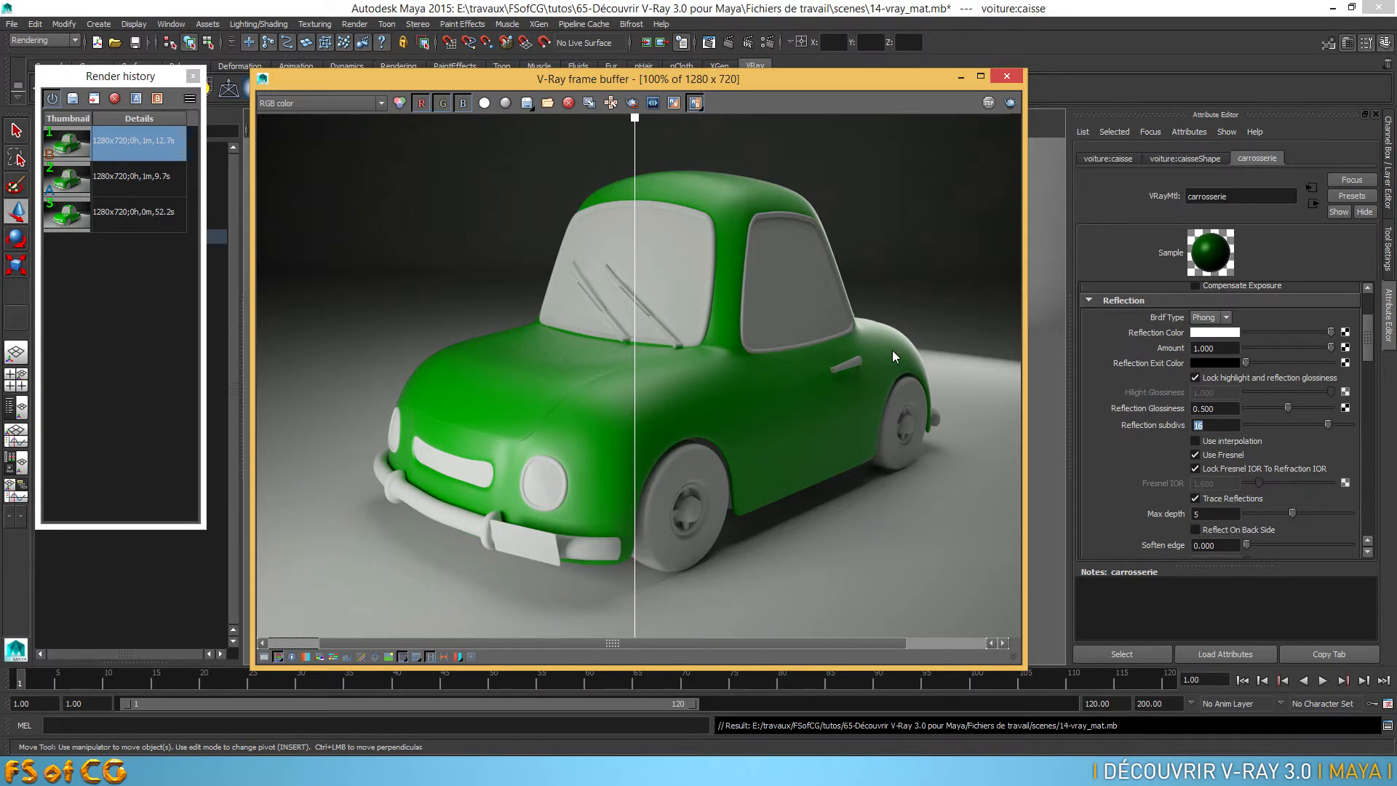
# - Compare the reflection noise of the two renders around the rear fender and door handle using the A/B divider
pyautogui.scroll(2, 866, 320)
pyautogui.moveTo(897, 355); pyautogui.dragTo(679, 317, button='middle')
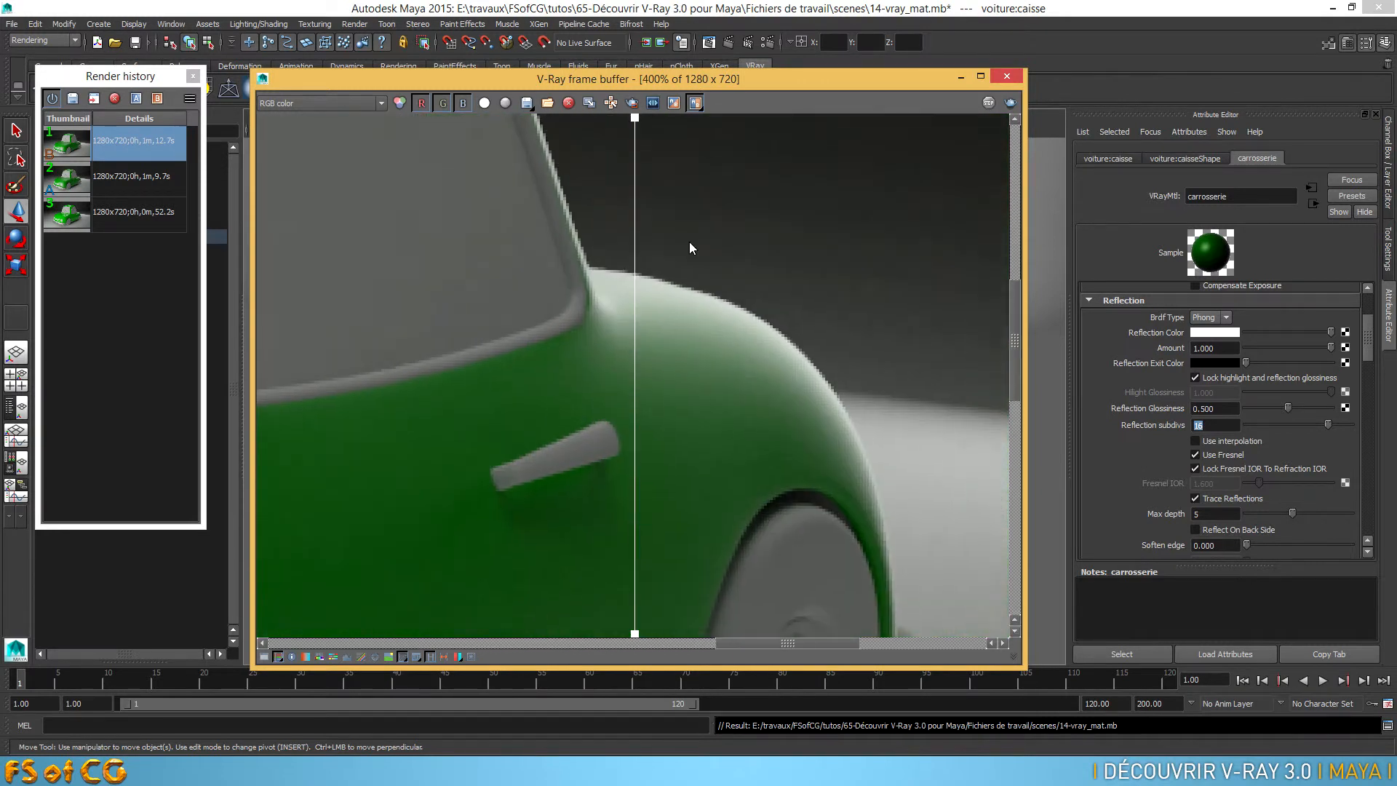
pyautogui.moveTo(637, 125); pyautogui.dragTo(673, 196)
pyautogui.scroll(-2, 549, 354)
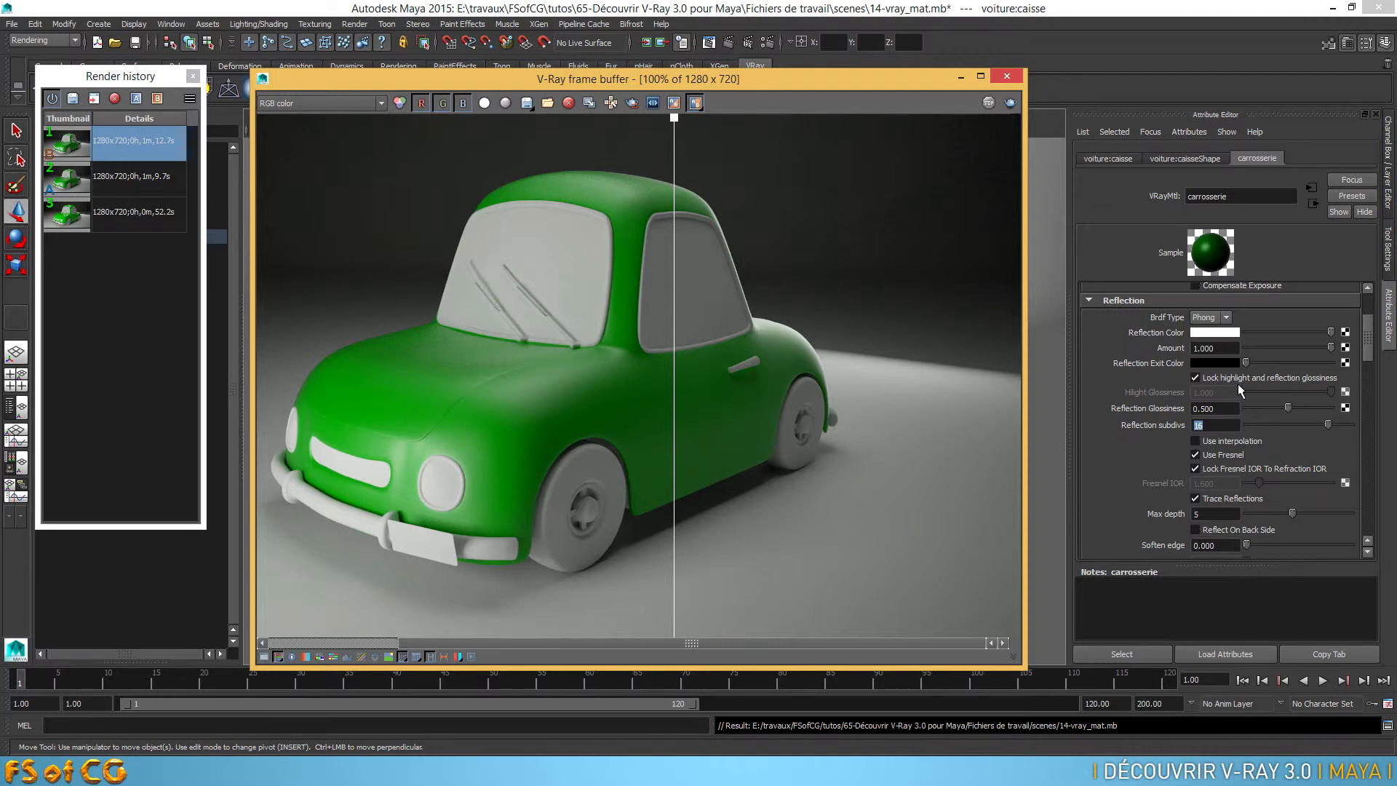
# - Set the car body material's reflection glossiness to 0.9 and close the render window
pyautogui.click(1201, 408)
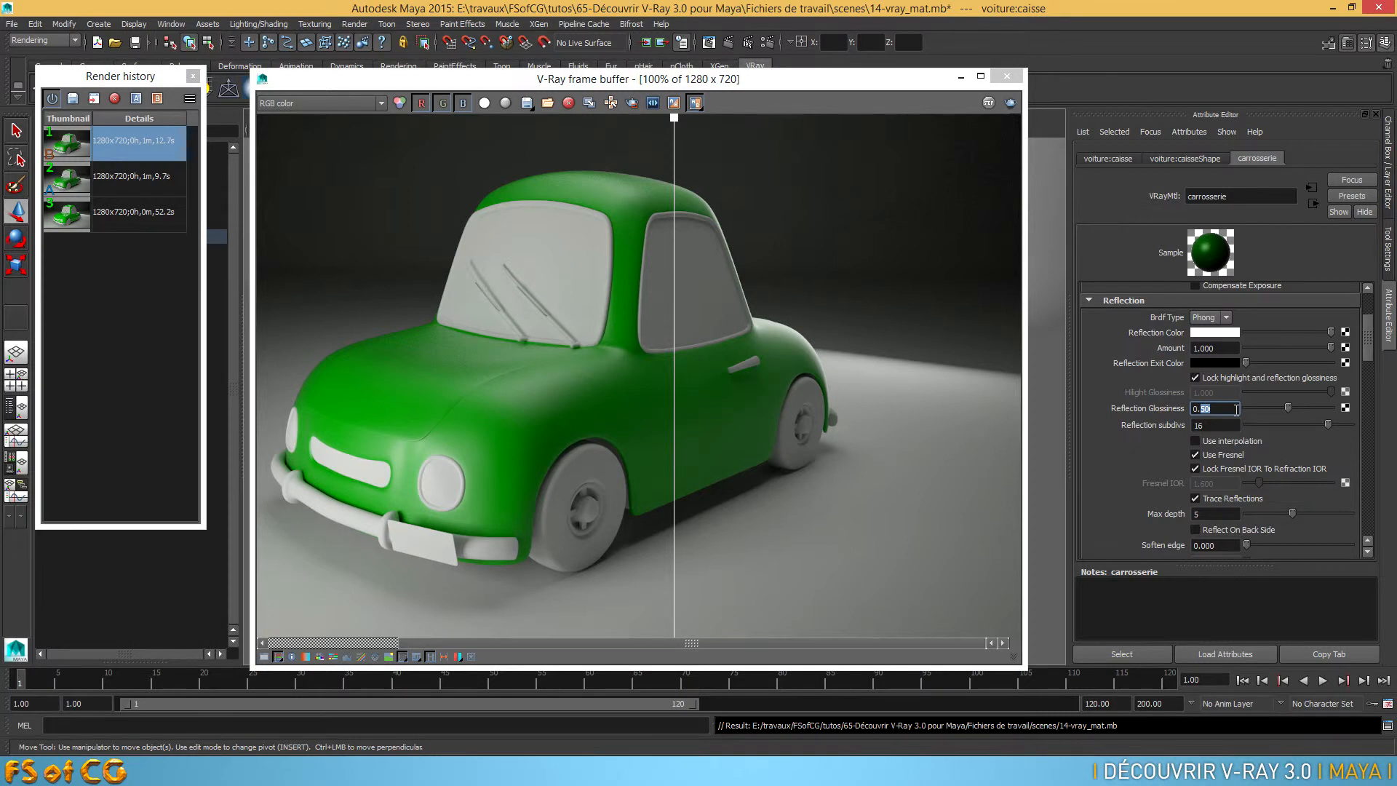
pyautogui.press('Return')
pyautogui.click(1005, 77)
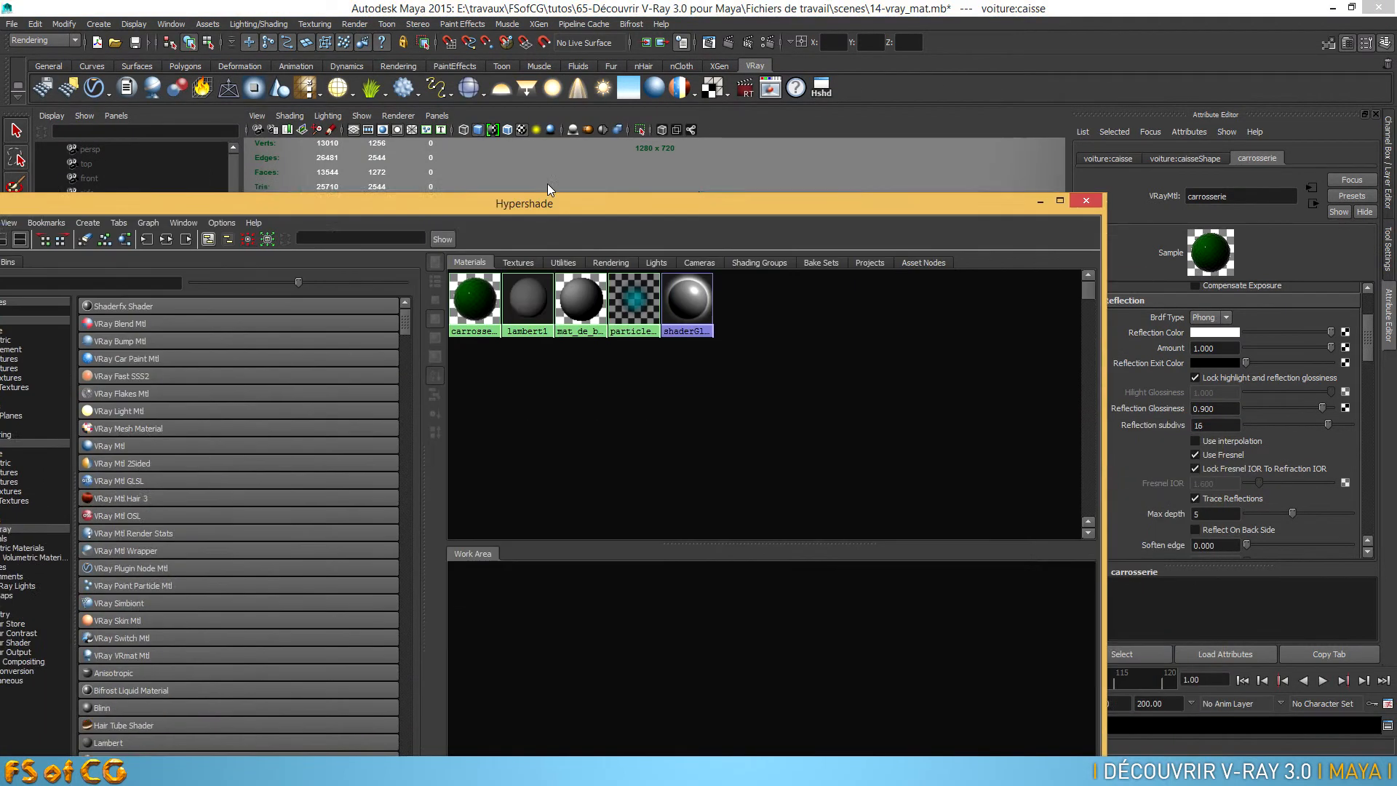
# - Duplicate the carrosserie material in the Hypershade
pyautogui.moveTo(550, 204); pyautogui.dragTo(544, 139)
pyautogui.click(465, 219)
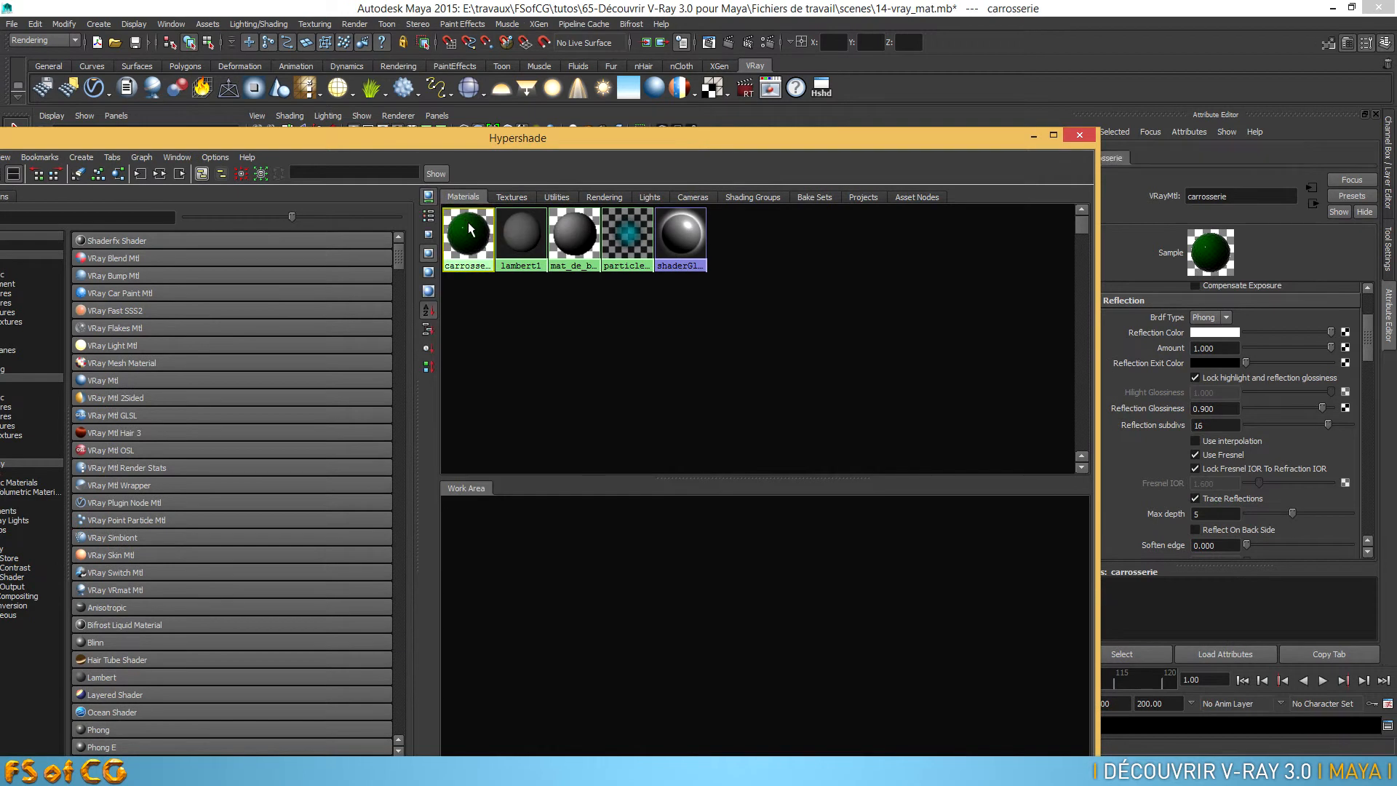
pyautogui.moveTo(454, 150); pyautogui.dragTo(678, 101)
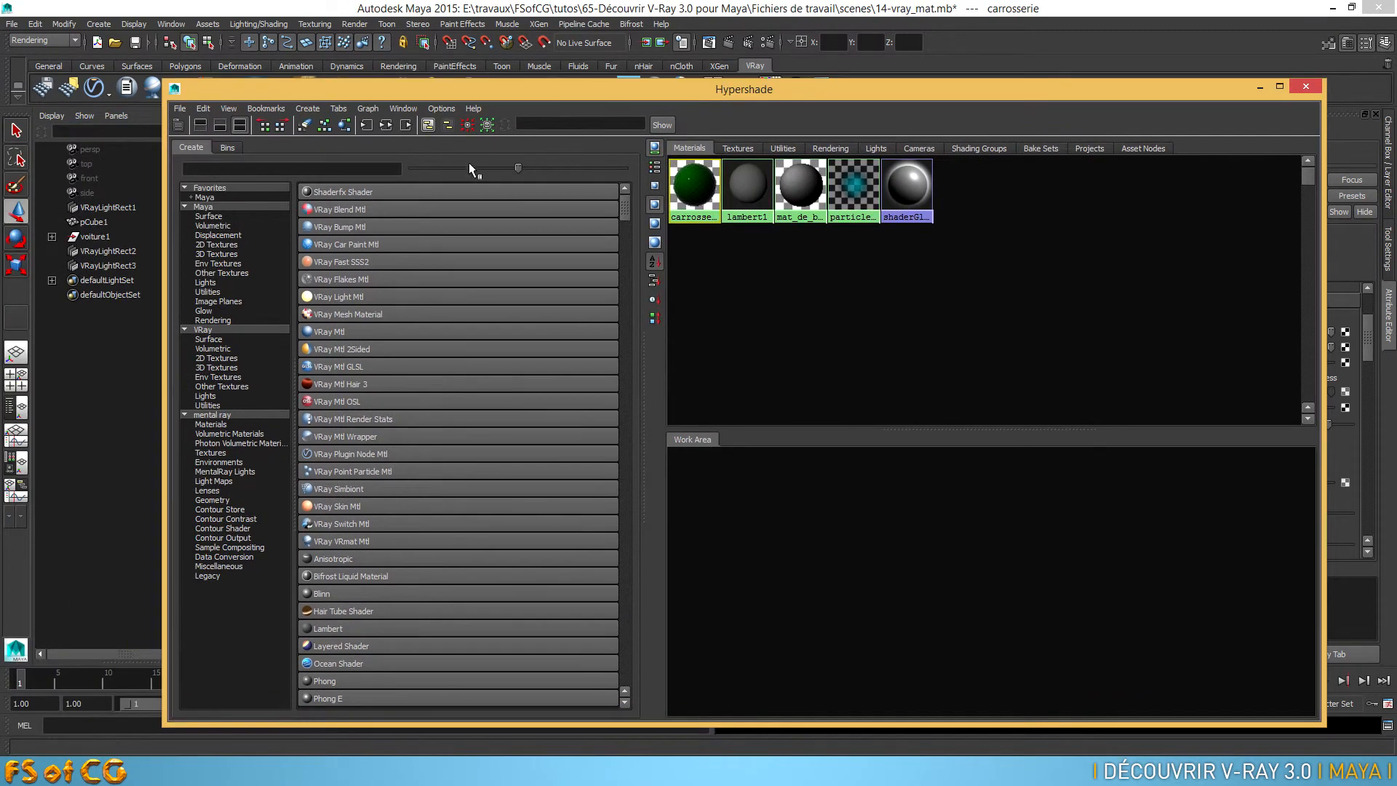
pyautogui.click(204, 108)
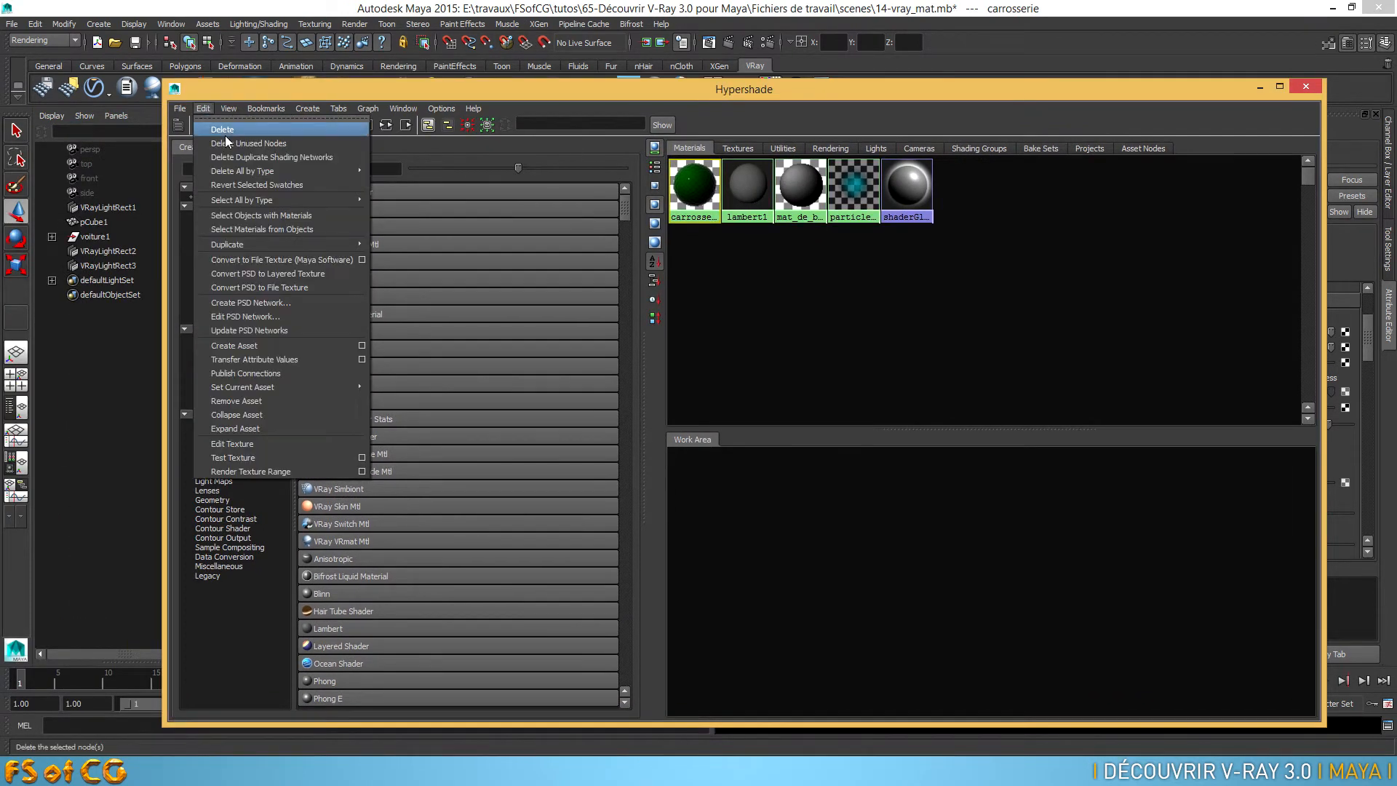
pyautogui.moveTo(261, 250)
pyautogui.click(411, 246)
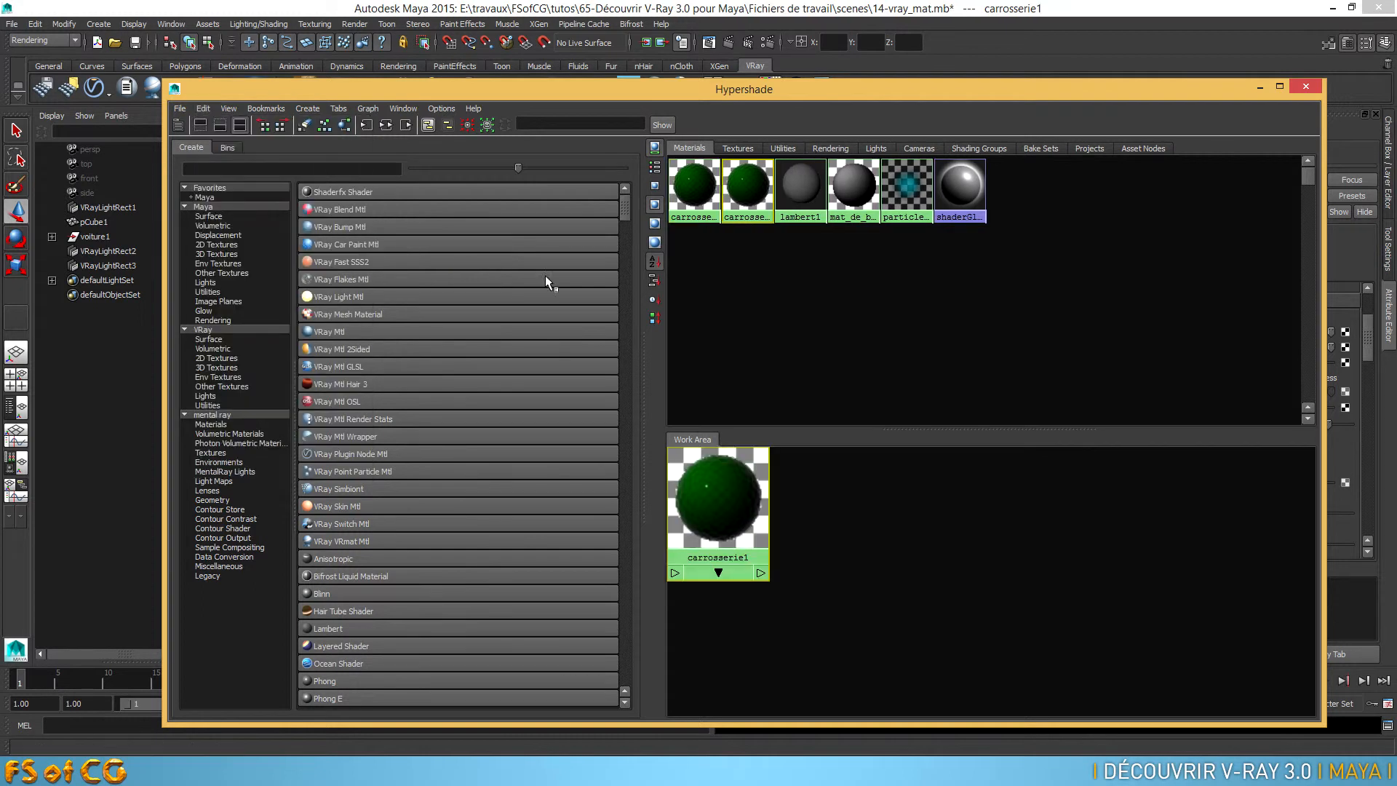
# - Rename the duplicated body material as pneus
pyautogui.rightClick(747, 188)
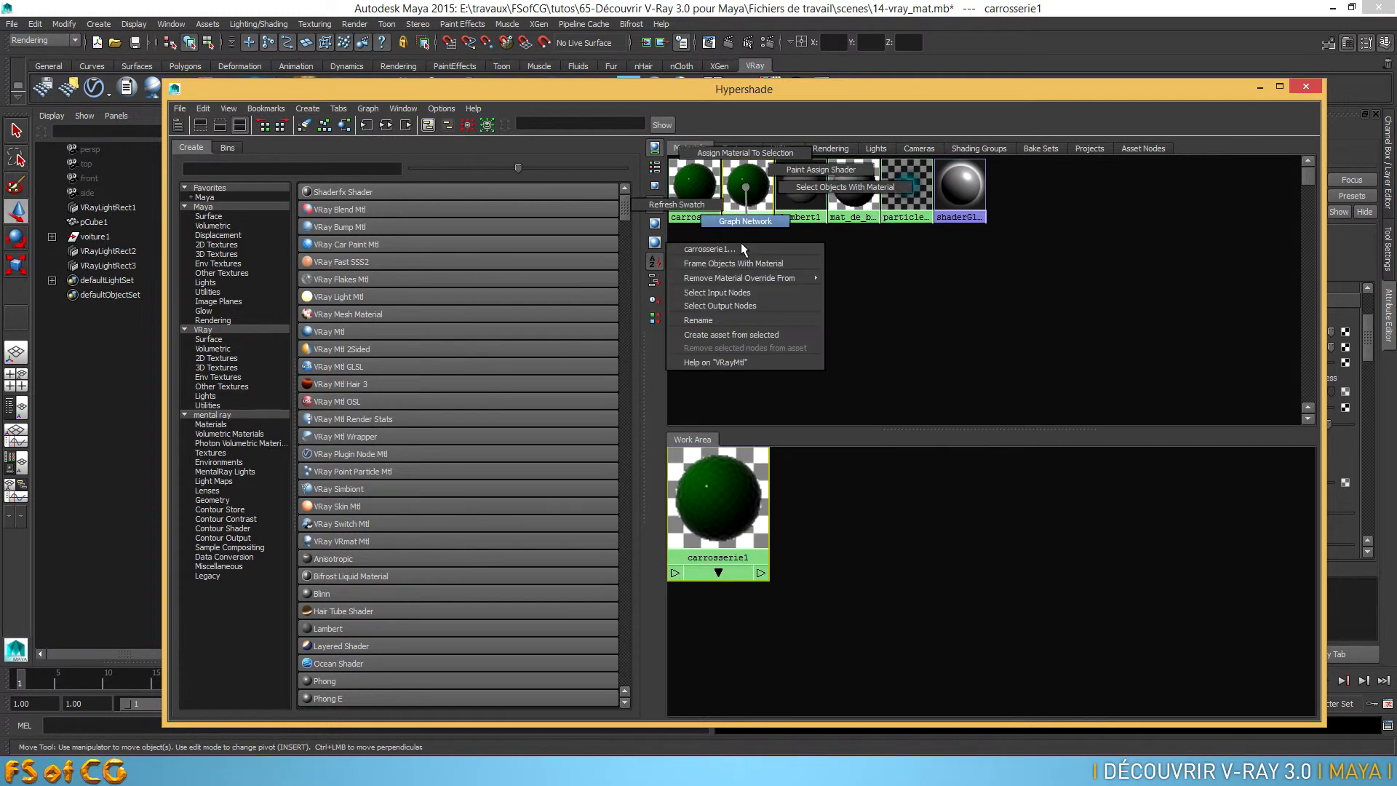
pyautogui.click(731, 319)
pyautogui.write('pneus')
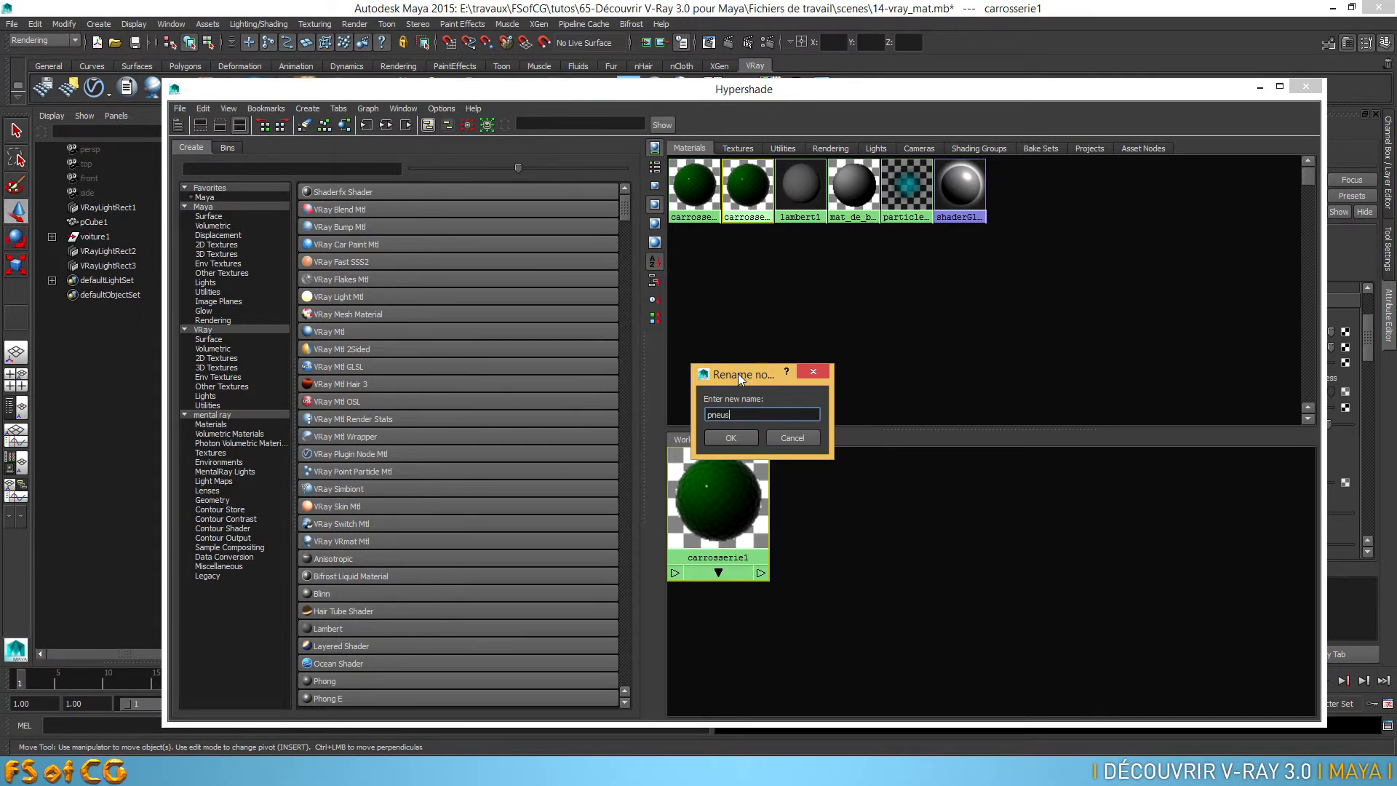
pyautogui.press('Return')
# - Change the pneus material's diffuse color to black
pyautogui.moveTo(838, 96); pyautogui.dragTo(508, 103)
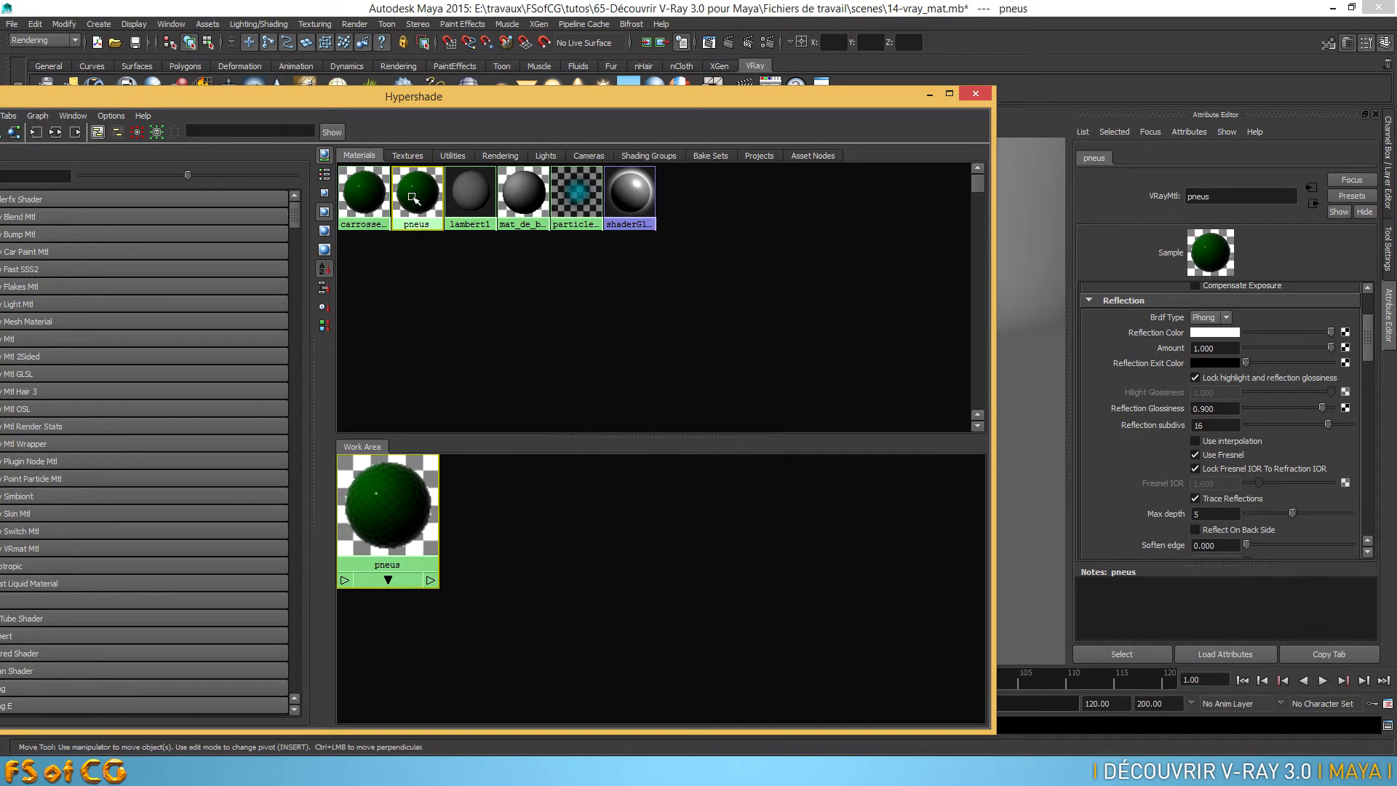
pyautogui.moveTo(1370, 346); pyautogui.dragTo(1368, 315)
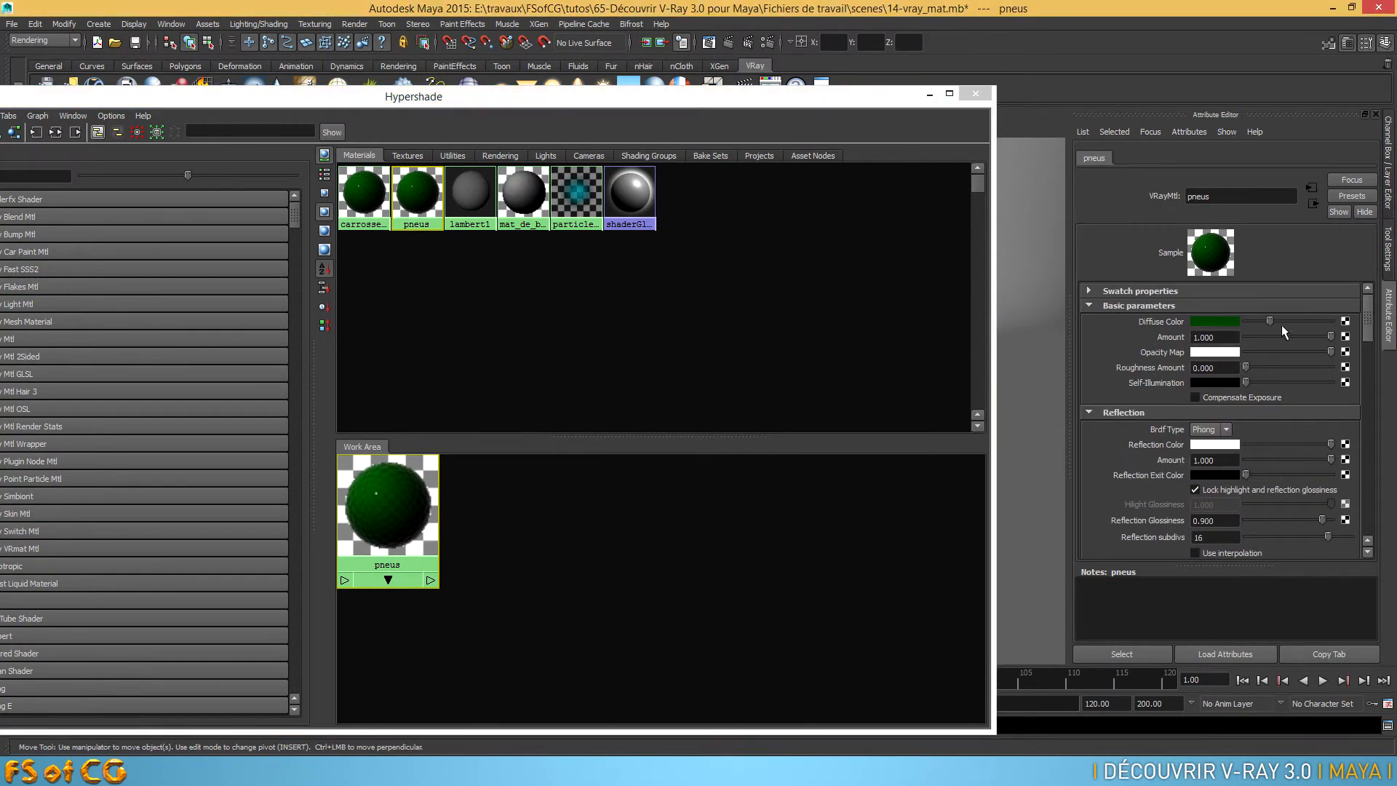
pyautogui.click(1222, 323)
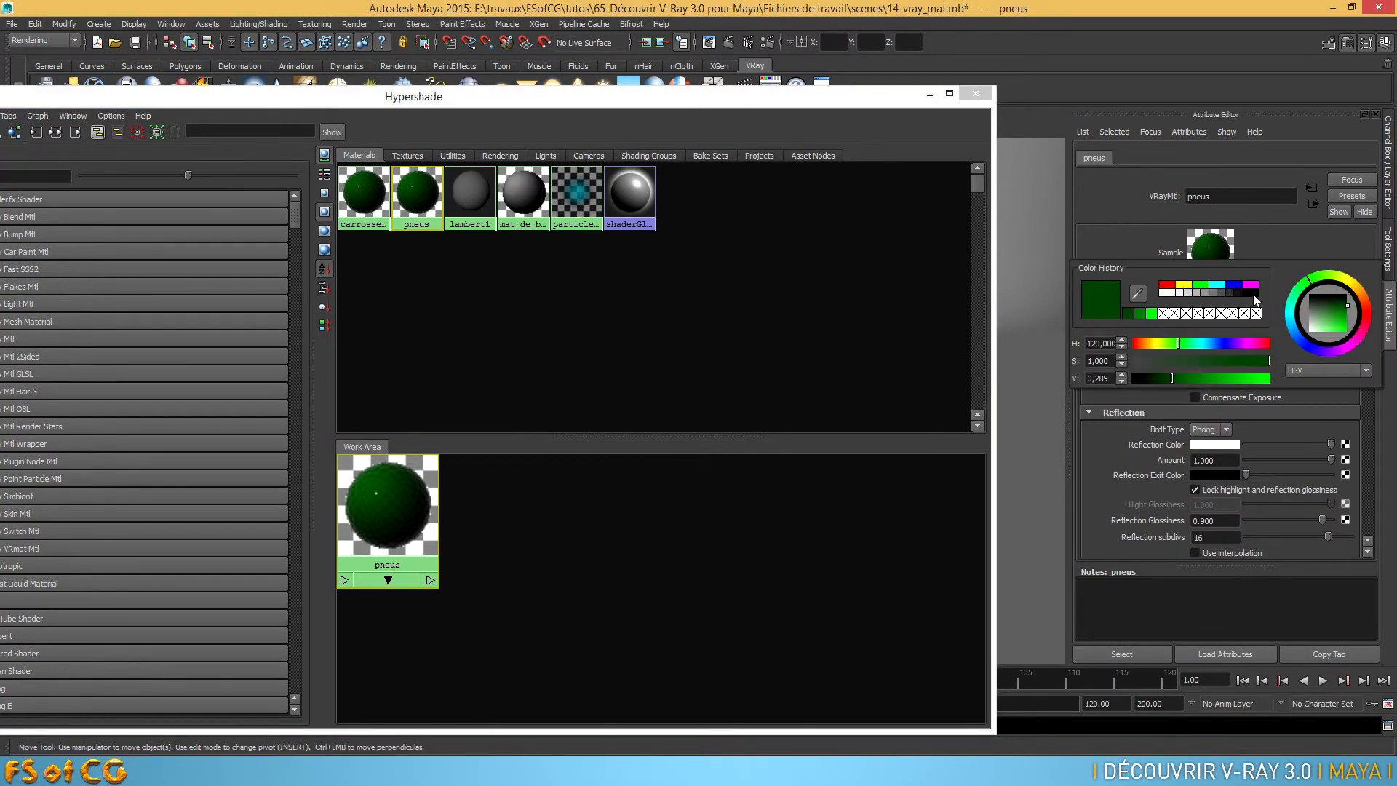
pyautogui.click(1253, 296)
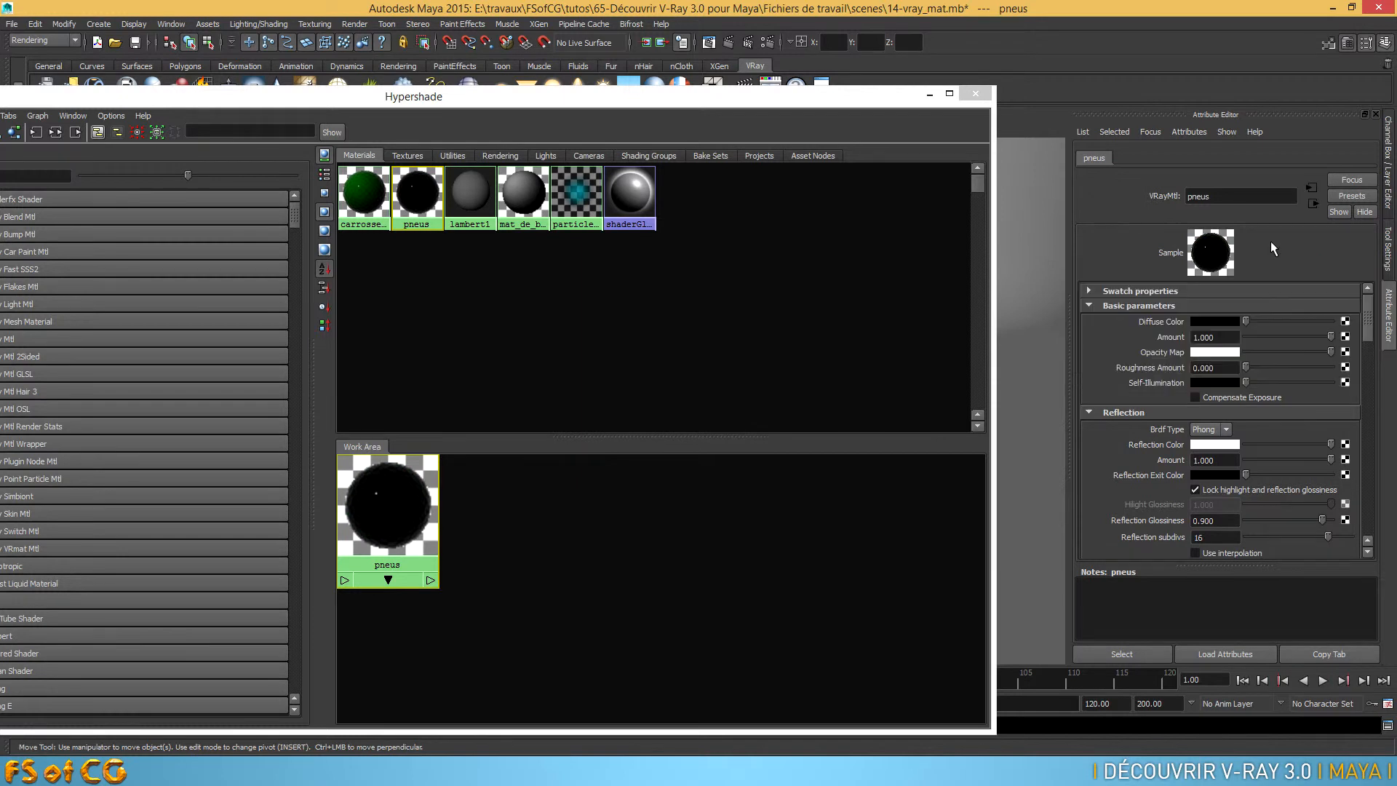
# - Assign the pneus material to the car's four wheels and close the Hypershade
pyautogui.moveTo(718, 104); pyautogui.dragTo(814, 531)
pyautogui.click(815, 458)
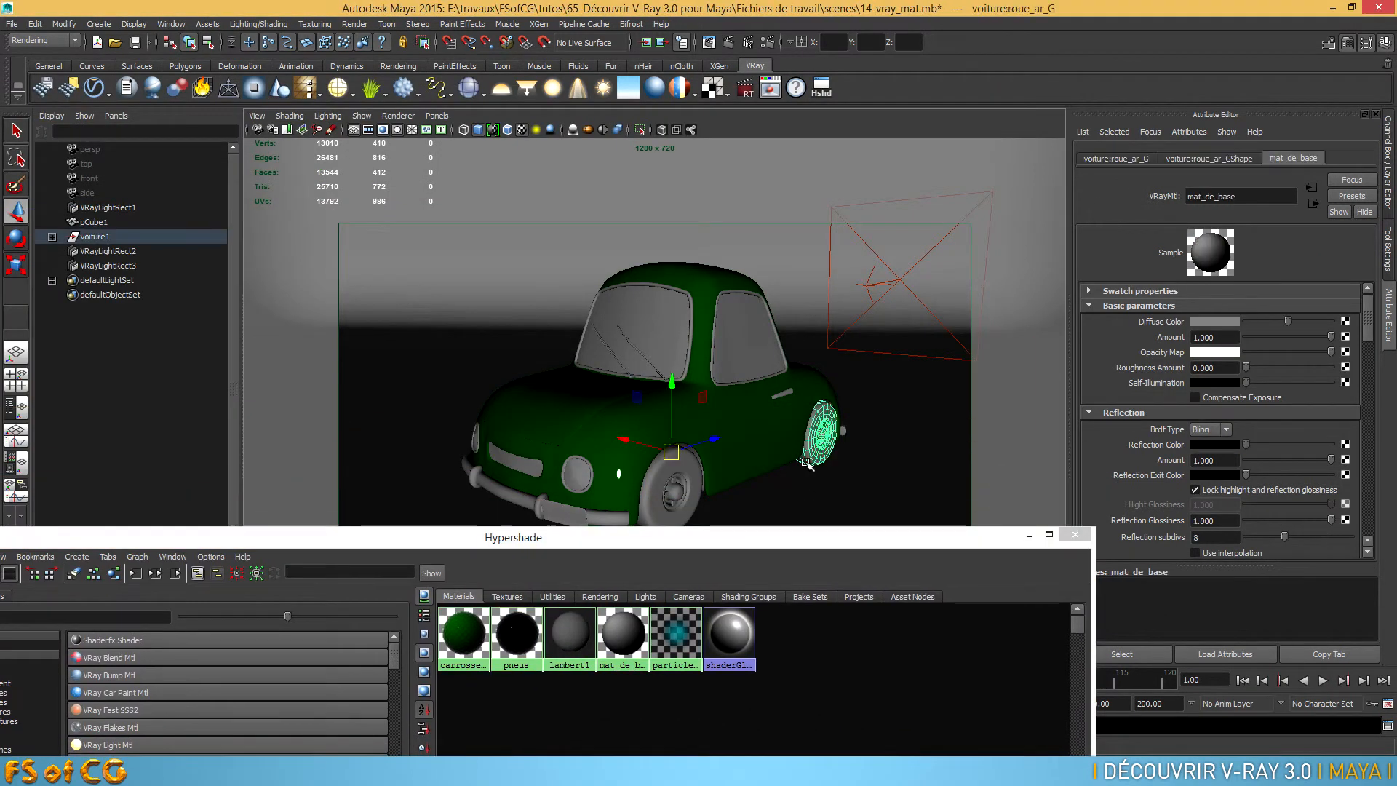
pyautogui.keyDown('shift'); pyautogui.click(695, 504); pyautogui.keyUp('shift')
pyautogui.keyDown('alt'); pyautogui.moveTo(711, 492); pyautogui.dragTo(658, 476); pyautogui.keyUp('alt')
pyautogui.click(644, 481)
pyautogui.keyDown('shift'); pyautogui.click(445, 434); pyautogui.keyUp('shift')
pyautogui.moveTo(664, 538); pyautogui.dragTo(721, 415)
pyautogui.rightClick(590, 496)
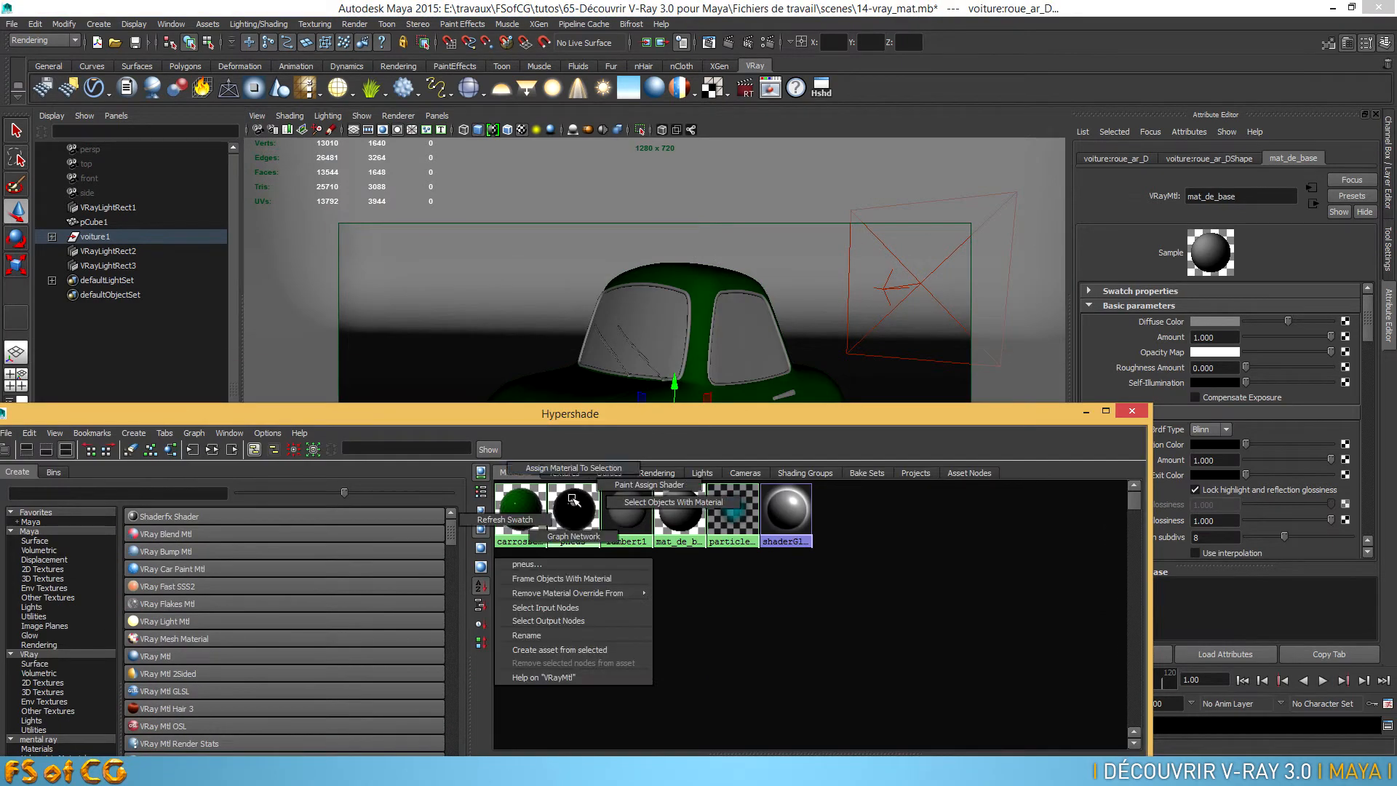
pyautogui.click(538, 566)
pyautogui.click(1132, 411)
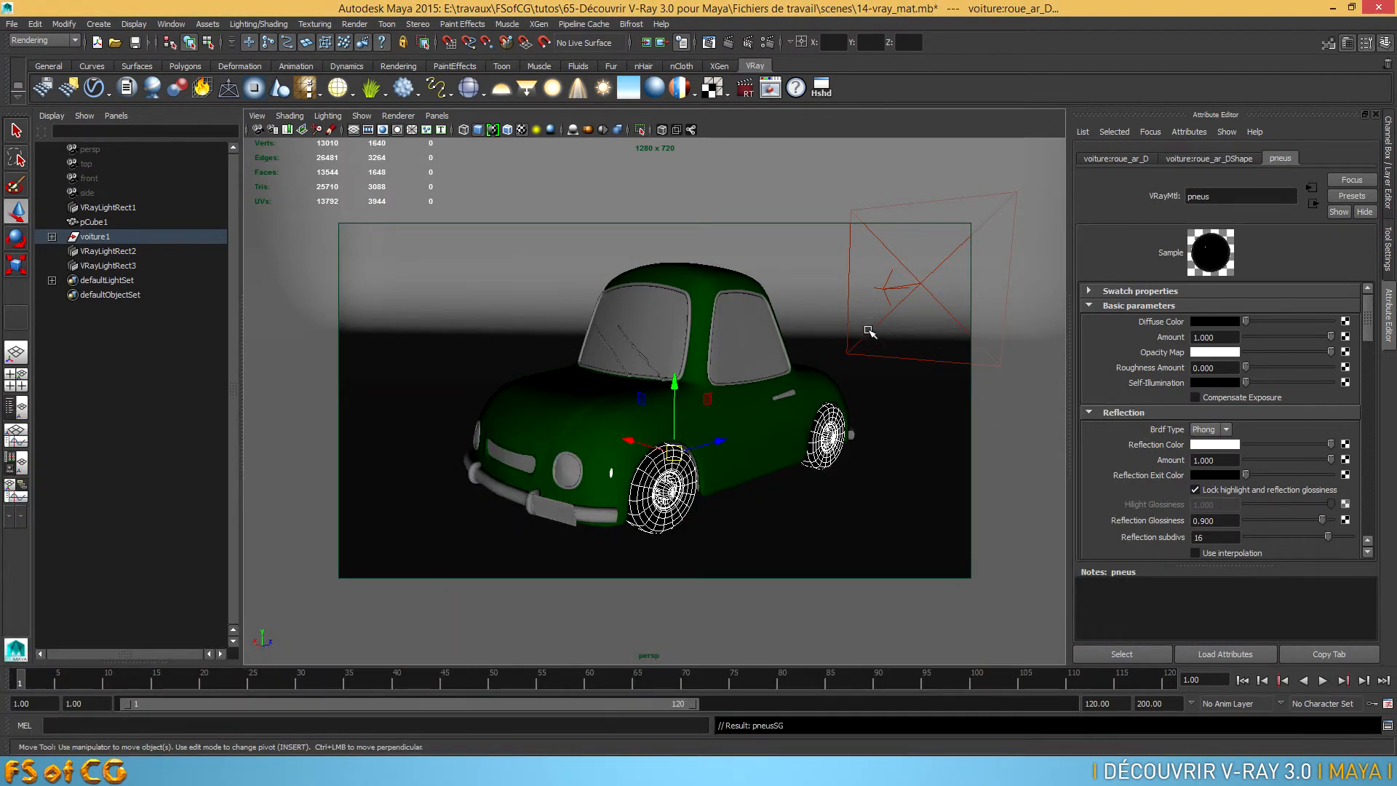
# - Examine the mesh of the front wheel's tyre and rim up close from several angles
pyautogui.click(809, 285)
pyautogui.click(679, 462)
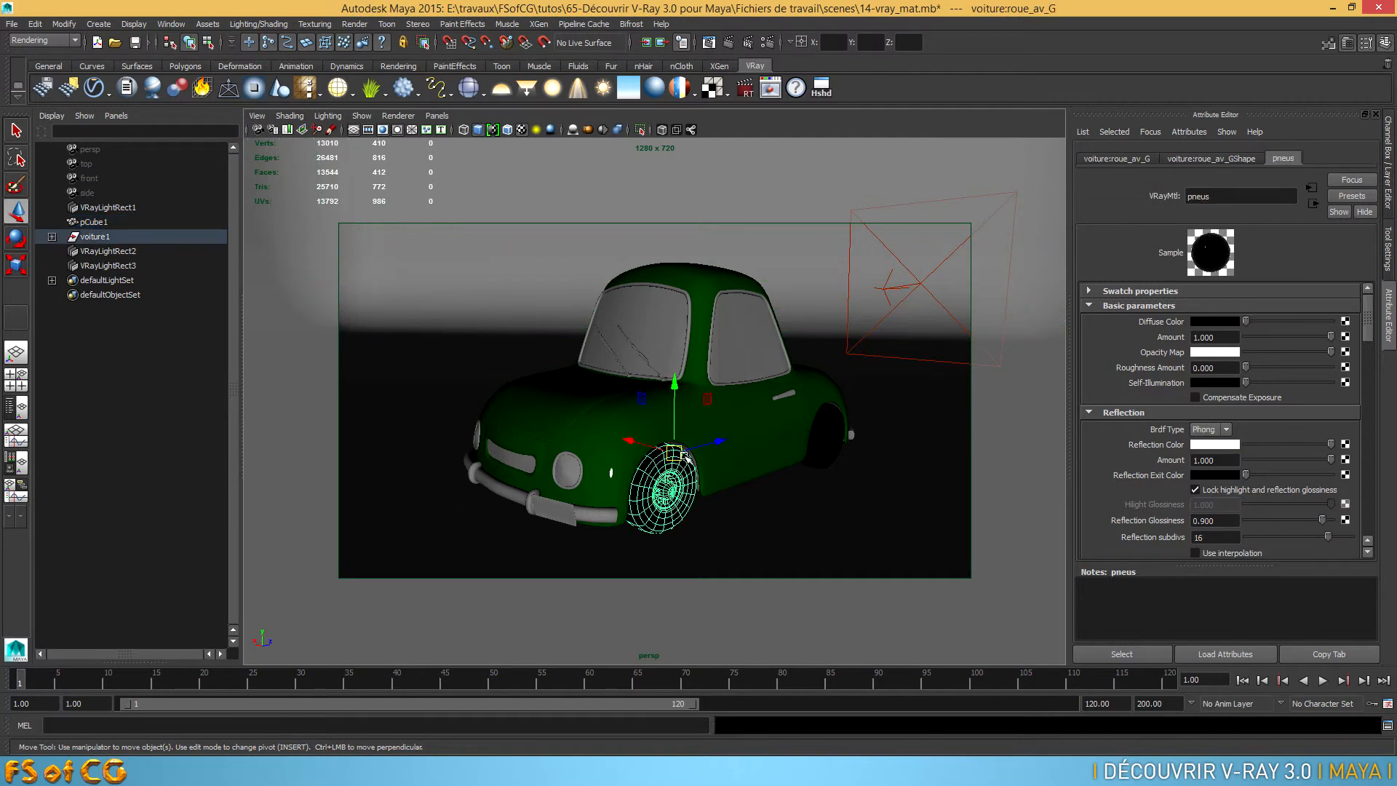
pyautogui.keyDown('alt'); pyautogui.moveTo(615, 496); pyautogui.dragTo(709, 489); pyautogui.keyUp('alt')
pyautogui.keyDown('alt'); pyautogui.moveTo(709, 489); pyautogui.dragTo(771, 502, button='right'); pyautogui.keyUp('alt')
pyautogui.keyDown('alt'); pyautogui.moveTo(756, 568); pyautogui.dragTo(773, 389, button='middle'); pyautogui.keyUp('alt')
pyautogui.keyDown('alt'); pyautogui.moveTo(773, 389); pyautogui.dragTo(651, 400); pyautogui.keyUp('alt')
pyautogui.keyDown('alt'); pyautogui.moveTo(537, 398); pyautogui.dragTo(623, 396, button='right'); pyautogui.keyUp('alt')
pyautogui.keyDown('alt'); pyautogui.moveTo(524, 399); pyautogui.dragTo(652, 421, button='middle'); pyautogui.keyUp('alt')
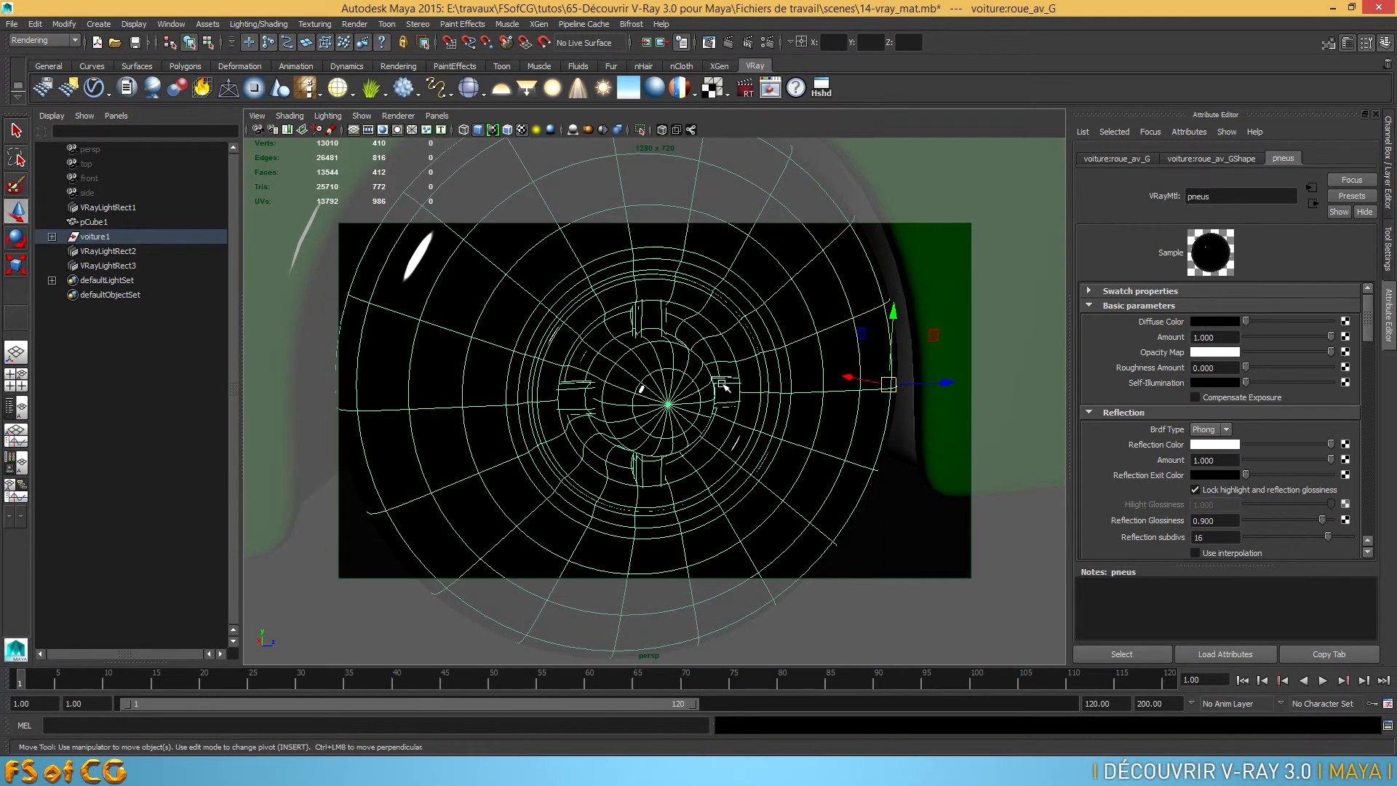
pyautogui.keyDown('alt'); pyautogui.moveTo(710, 426); pyautogui.dragTo(651, 415, button='right'); pyautogui.keyUp('alt')
pyautogui.keyDown('alt'); pyautogui.moveTo(651, 414); pyautogui.dragTo(687, 410); pyautogui.keyUp('alt')
pyautogui.keyDown('alt'); pyautogui.moveTo(688, 411); pyautogui.dragTo(659, 409, button='right'); pyautogui.keyUp('alt')
pyautogui.keyDown('alt'); pyautogui.moveTo(659, 408); pyautogui.dragTo(665, 408); pyautogui.keyUp('alt')
pyautogui.keyDown('alt'); pyautogui.moveTo(665, 407); pyautogui.dragTo(701, 409, button='right'); pyautogui.keyUp('alt')
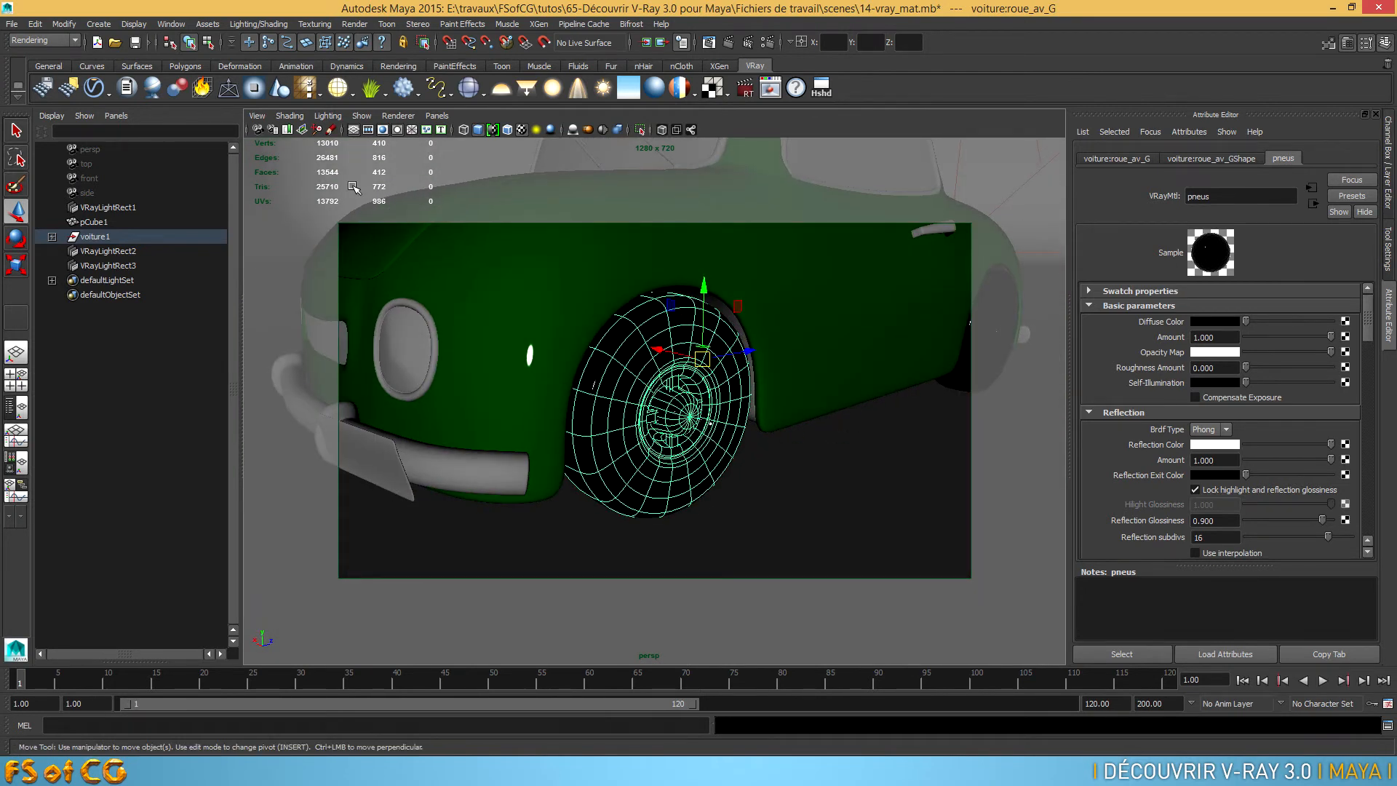
# - Restore the bookmarked camera view of the whole car and render it with the black wheels
pyautogui.click(257, 116)
pyautogui.moveTo(350, 294)
pyautogui.click(458, 295)
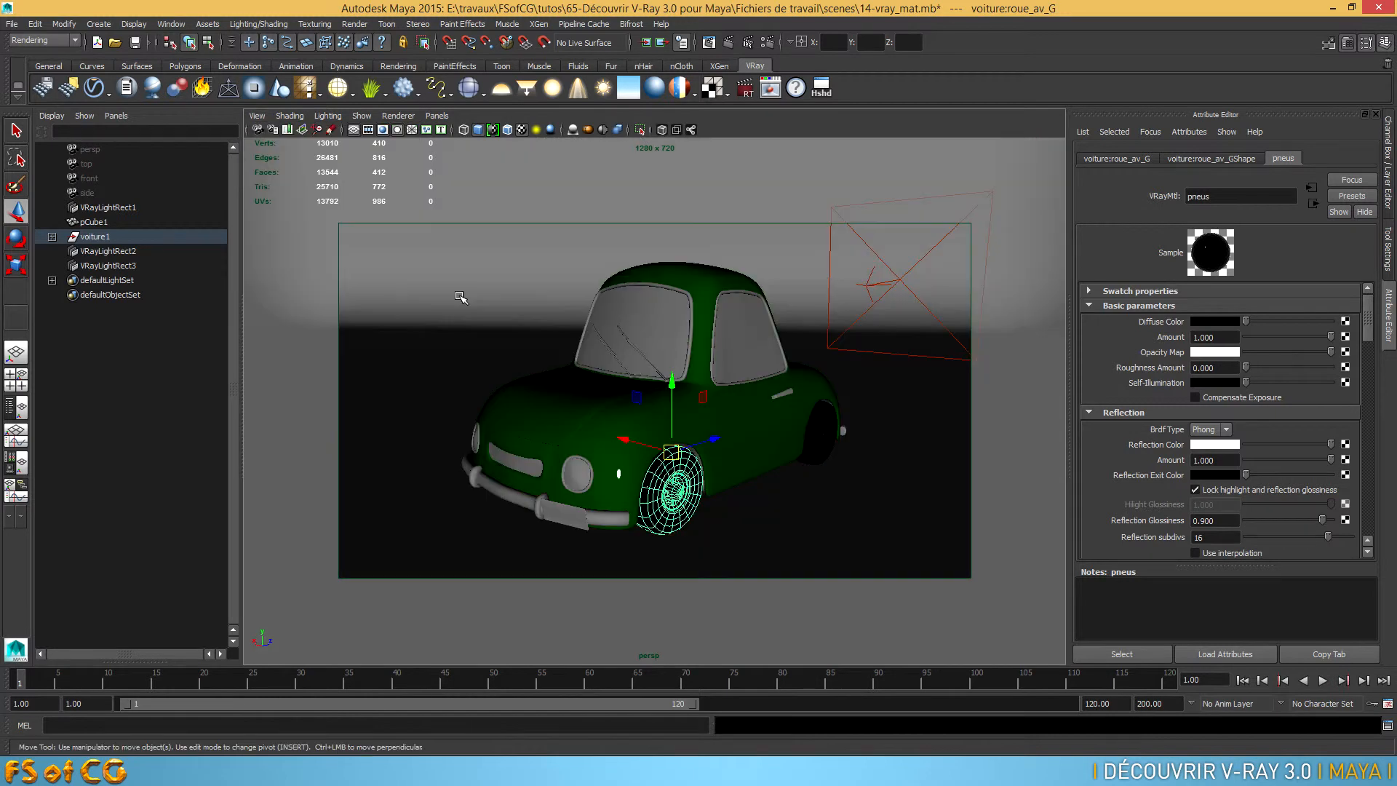
pyautogui.click(729, 42)
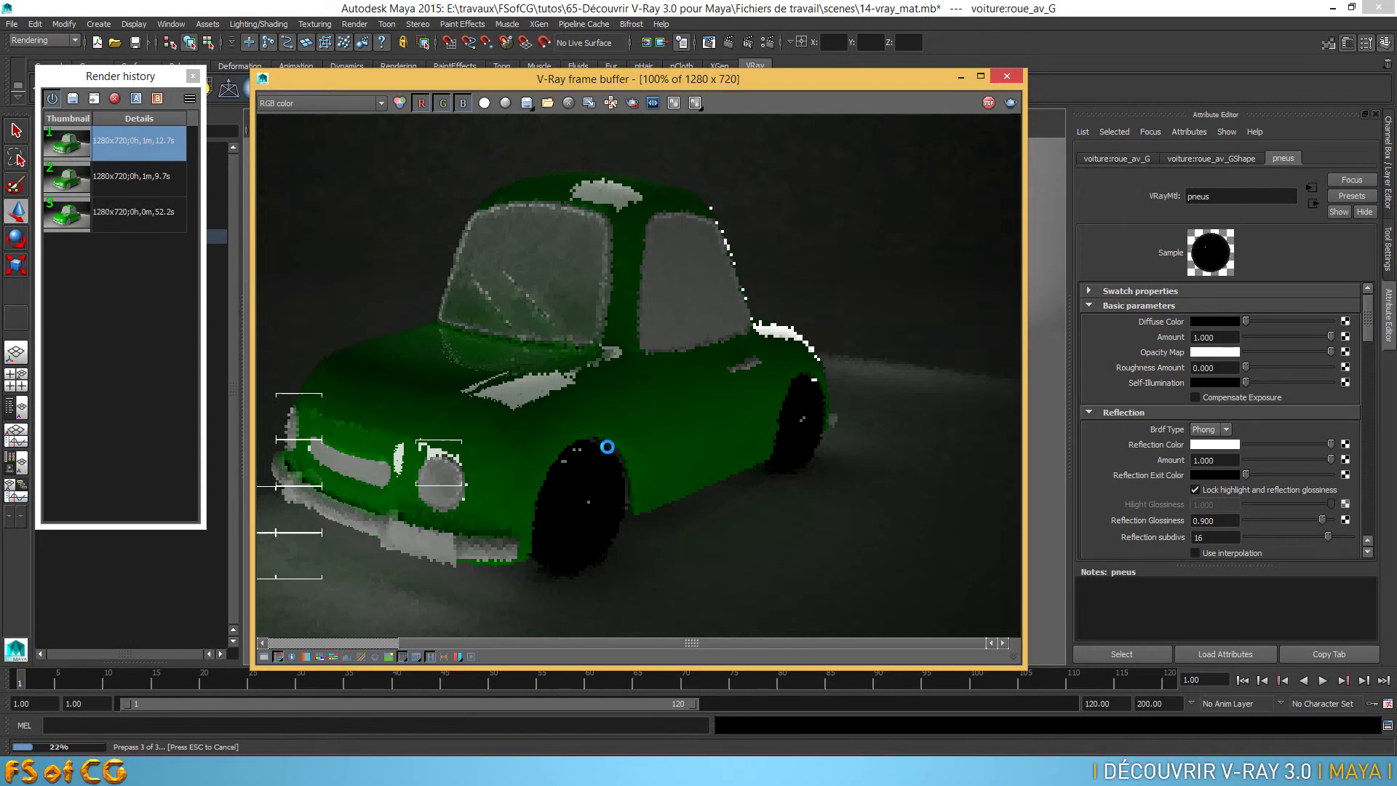
pyautogui.moveTo(877, 536); pyautogui.dragTo(954, 538, button='middle')
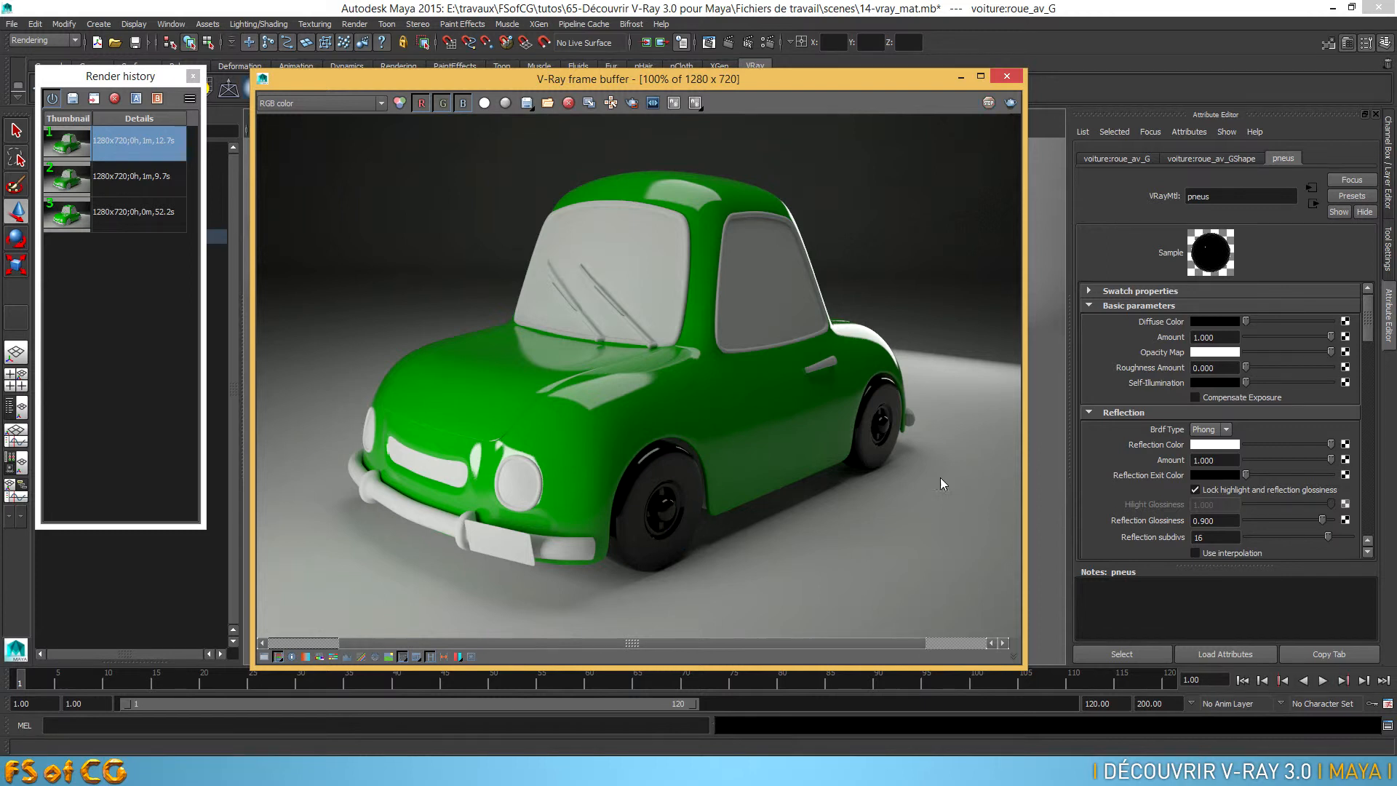
# - Set the pneus material's reflection glossiness to 0.3
pyautogui.moveTo(1374, 327); pyautogui.dragTo(1373, 344)
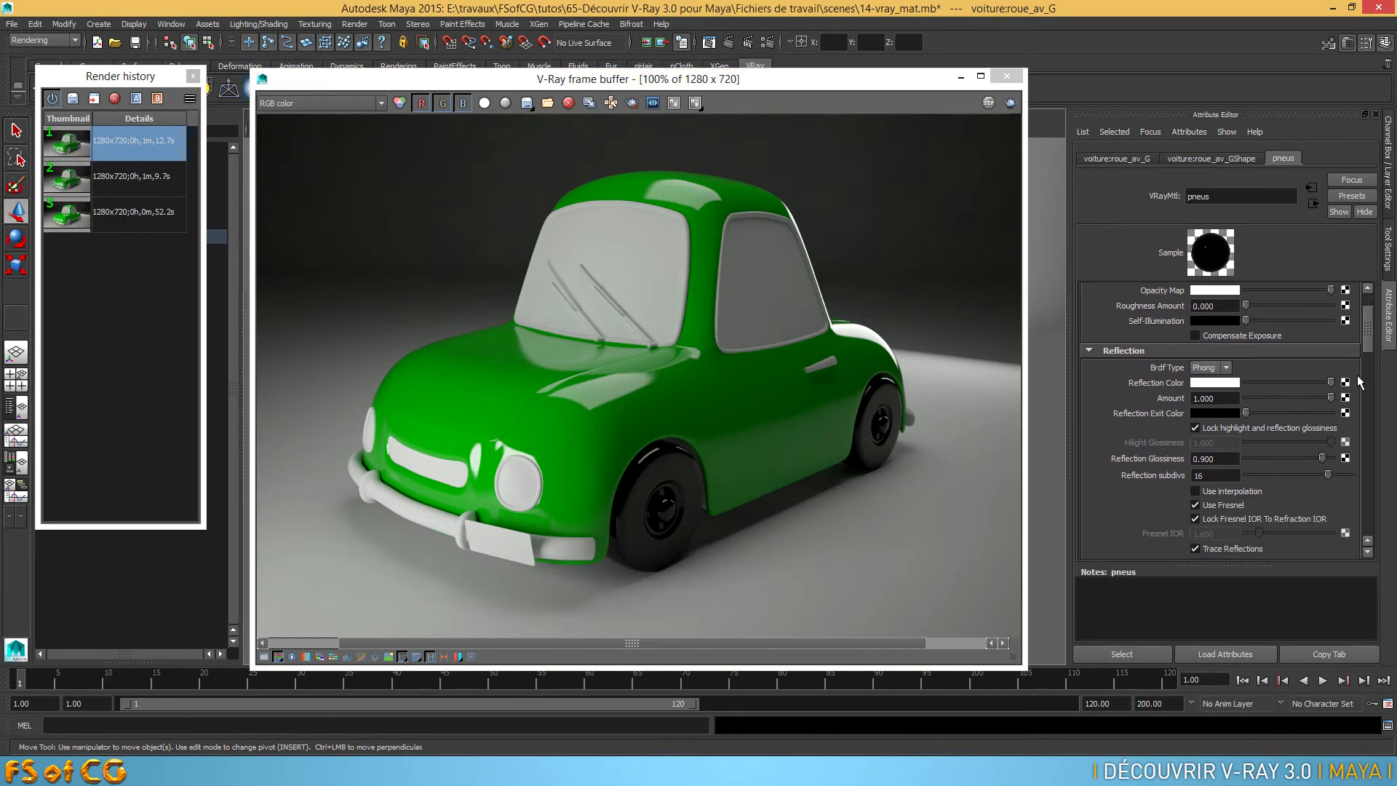
pyautogui.moveTo(1199, 459); pyautogui.dragTo(1243, 458)
pyautogui.write('3')
pyautogui.press('Return')
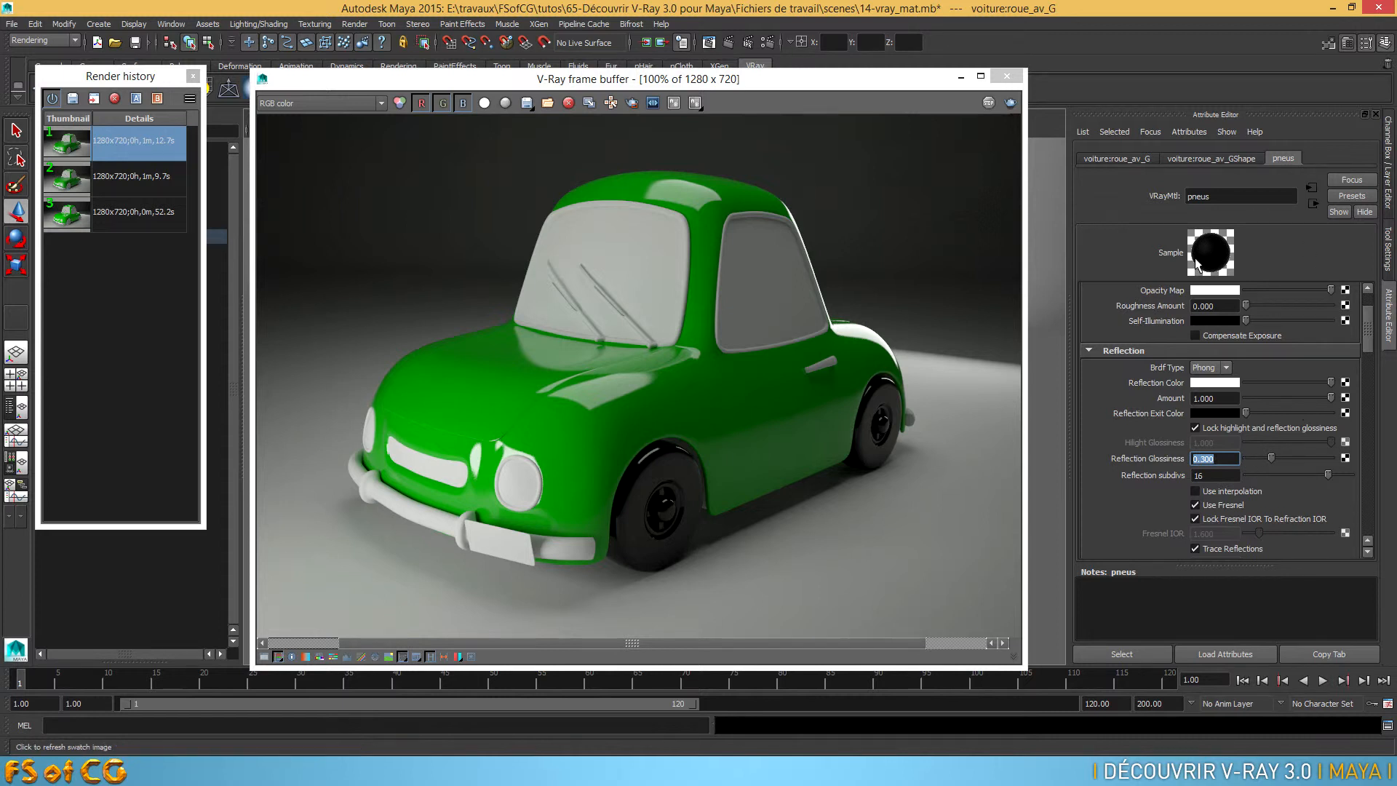
# - Unlock the pneus material's Fresnel IOR from the refraction IOR and set it to 1.33
pyautogui.scroll(-4, 1374, 358)
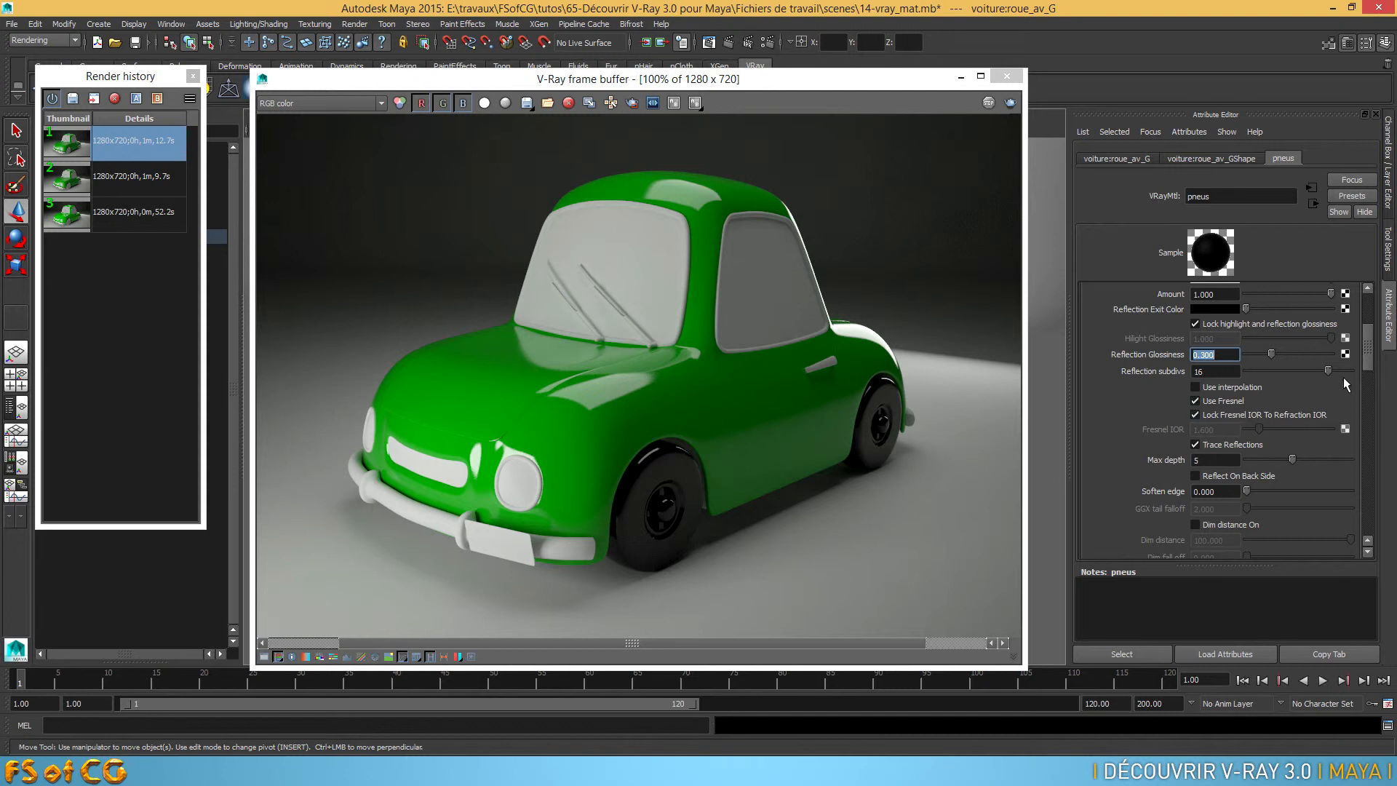
pyautogui.moveTo(1368, 354); pyautogui.dragTo(1366, 399)
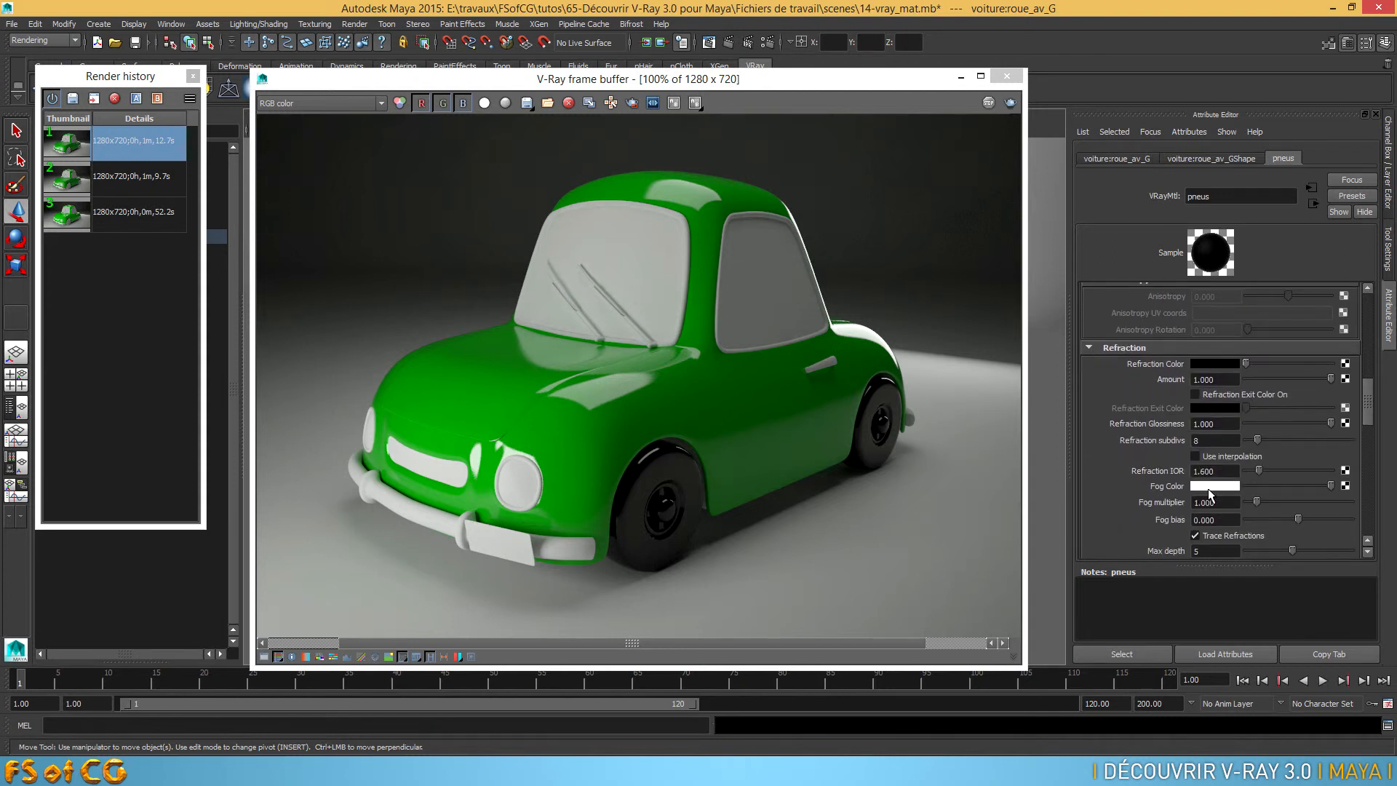
pyautogui.click(1231, 471)
pyautogui.moveTo(1364, 423); pyautogui.dragTo(1373, 348)
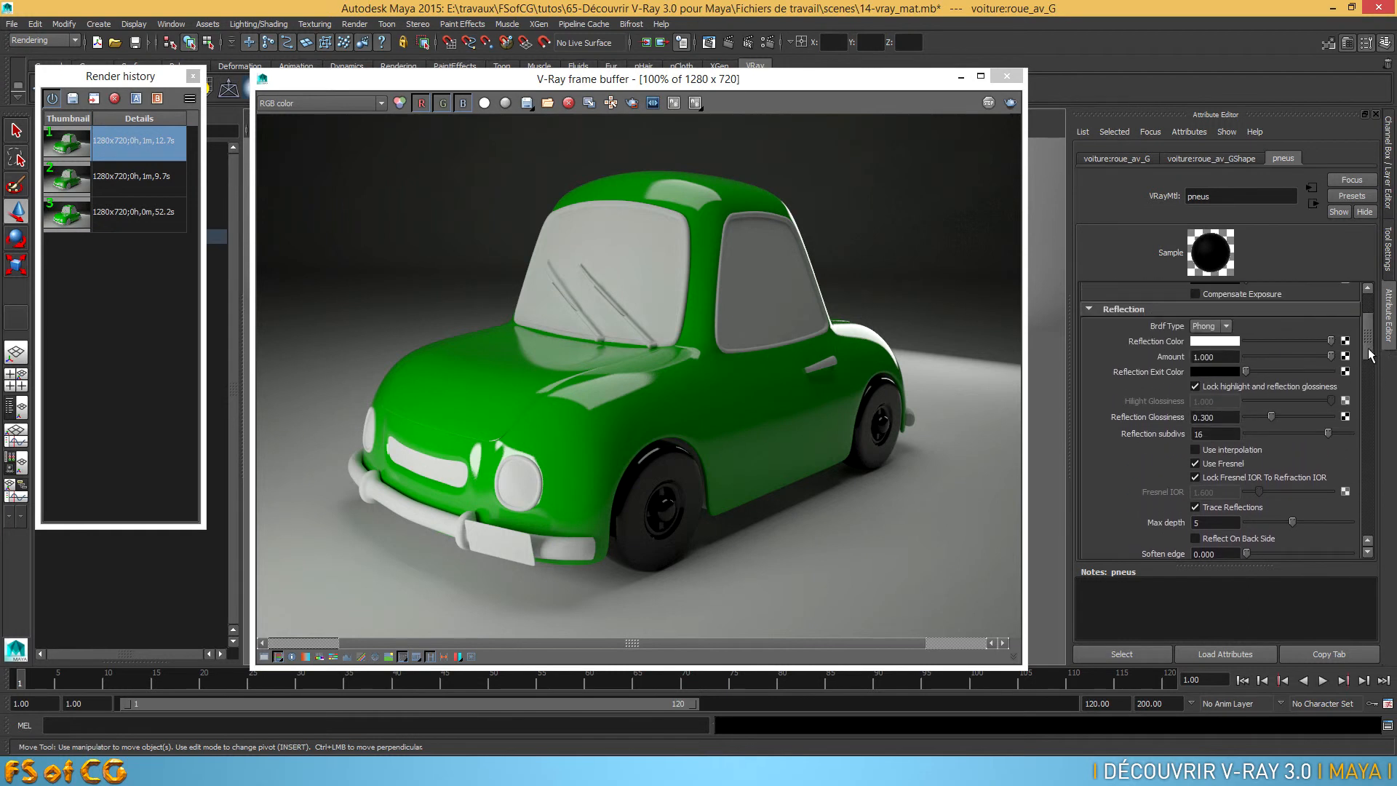
pyautogui.click(1203, 478)
pyautogui.doubleClick(1225, 491)
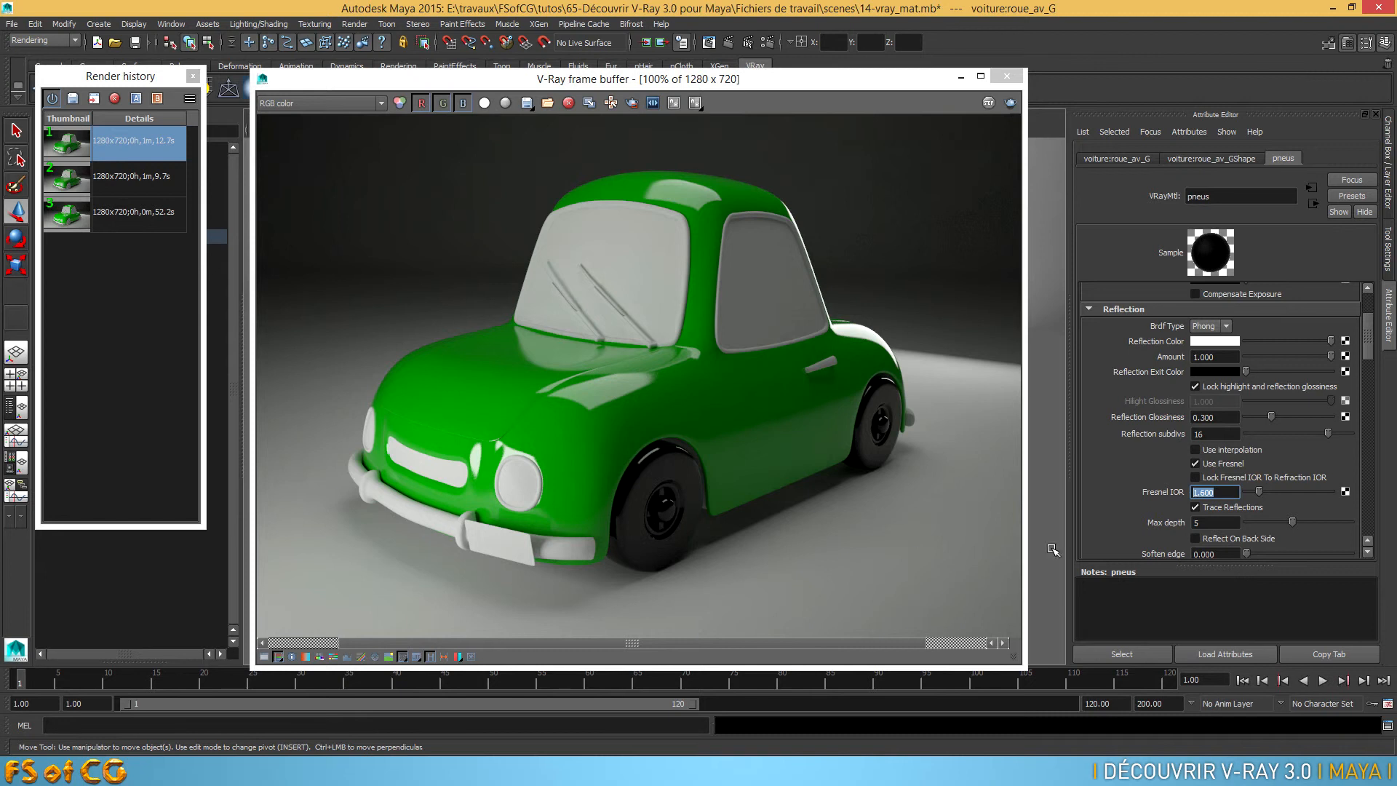
pyautogui.moveTo(1226, 494); pyautogui.dragTo(1202, 494)
pyautogui.write('330')
pyautogui.press('Return')
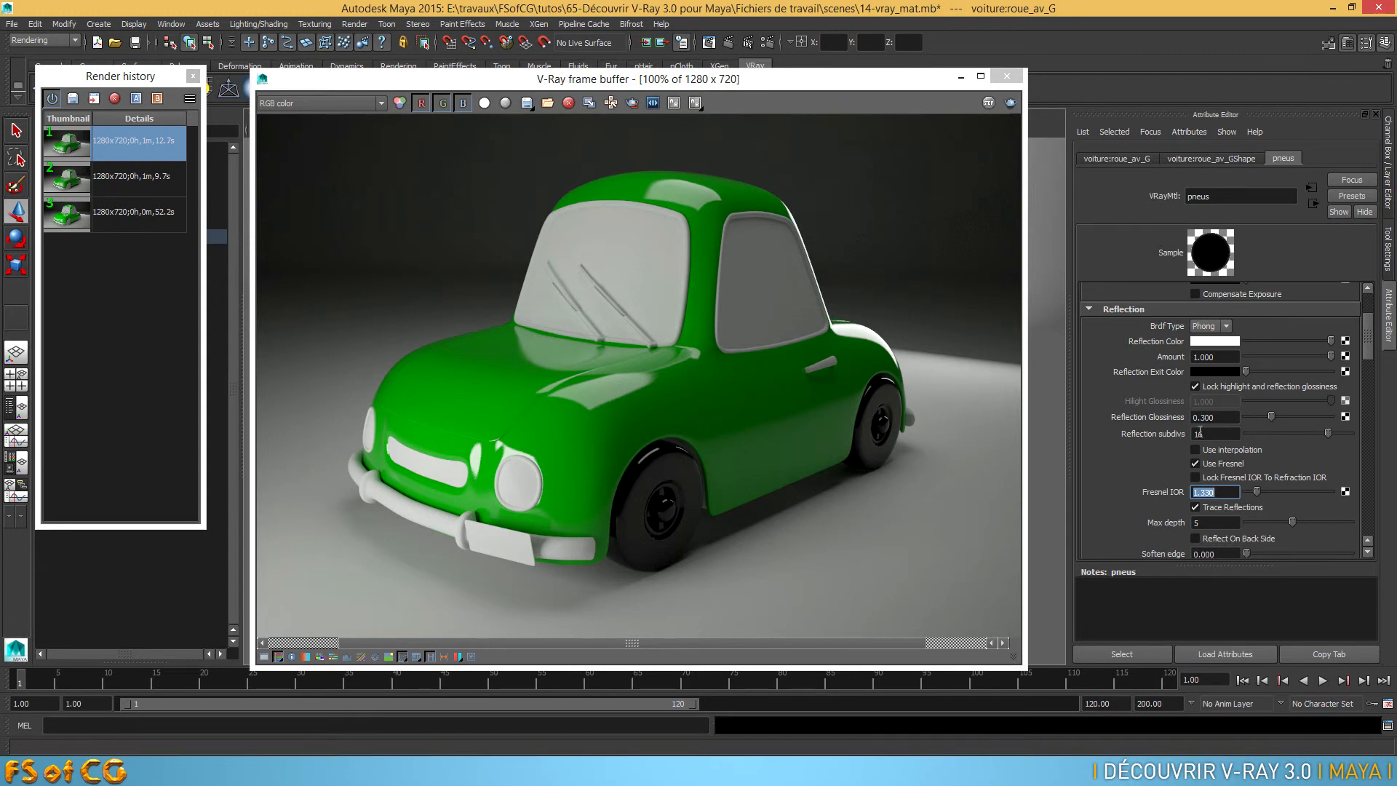
# - Try a Fresnel IOR of 1.6 on the pneus material to compare its swatch, and return the value to 1.33
pyautogui.write('1.6')
pyautogui.press('Return')
pyautogui.write('1.33')
pyautogui.press('Return')
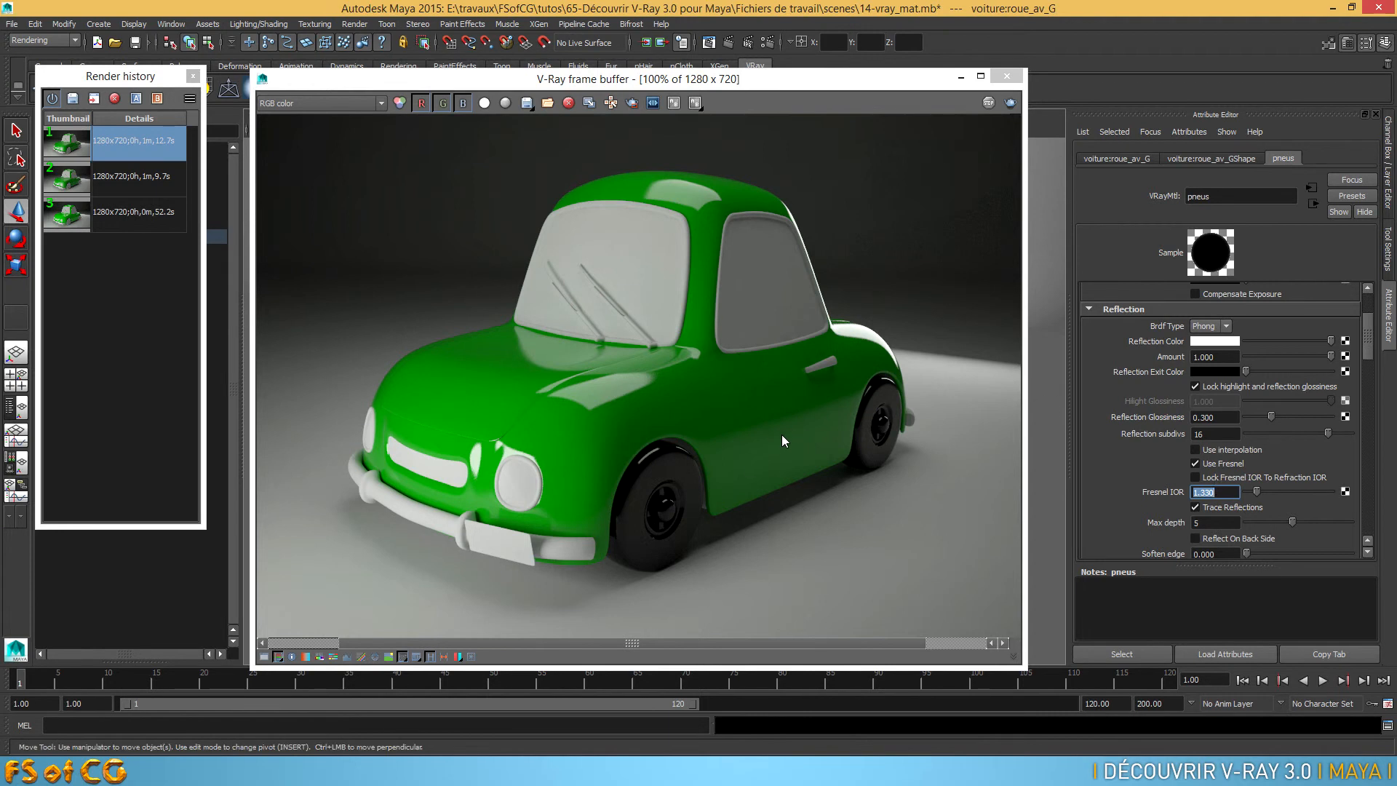
# - Define a render region around the front wheel, render it and inspect the tyre enlarged
pyautogui.click(631, 103)
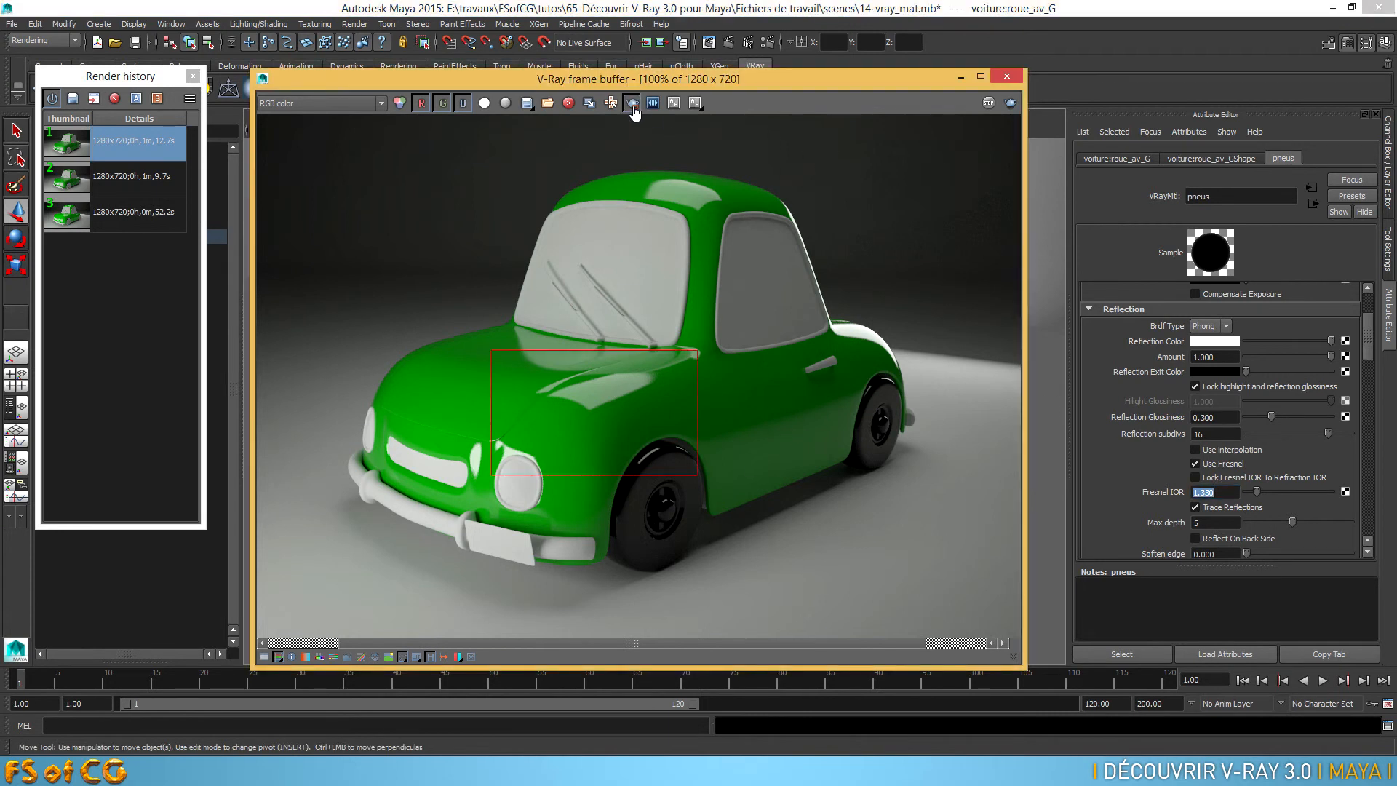
pyautogui.moveTo(582, 412); pyautogui.dragTo(745, 579)
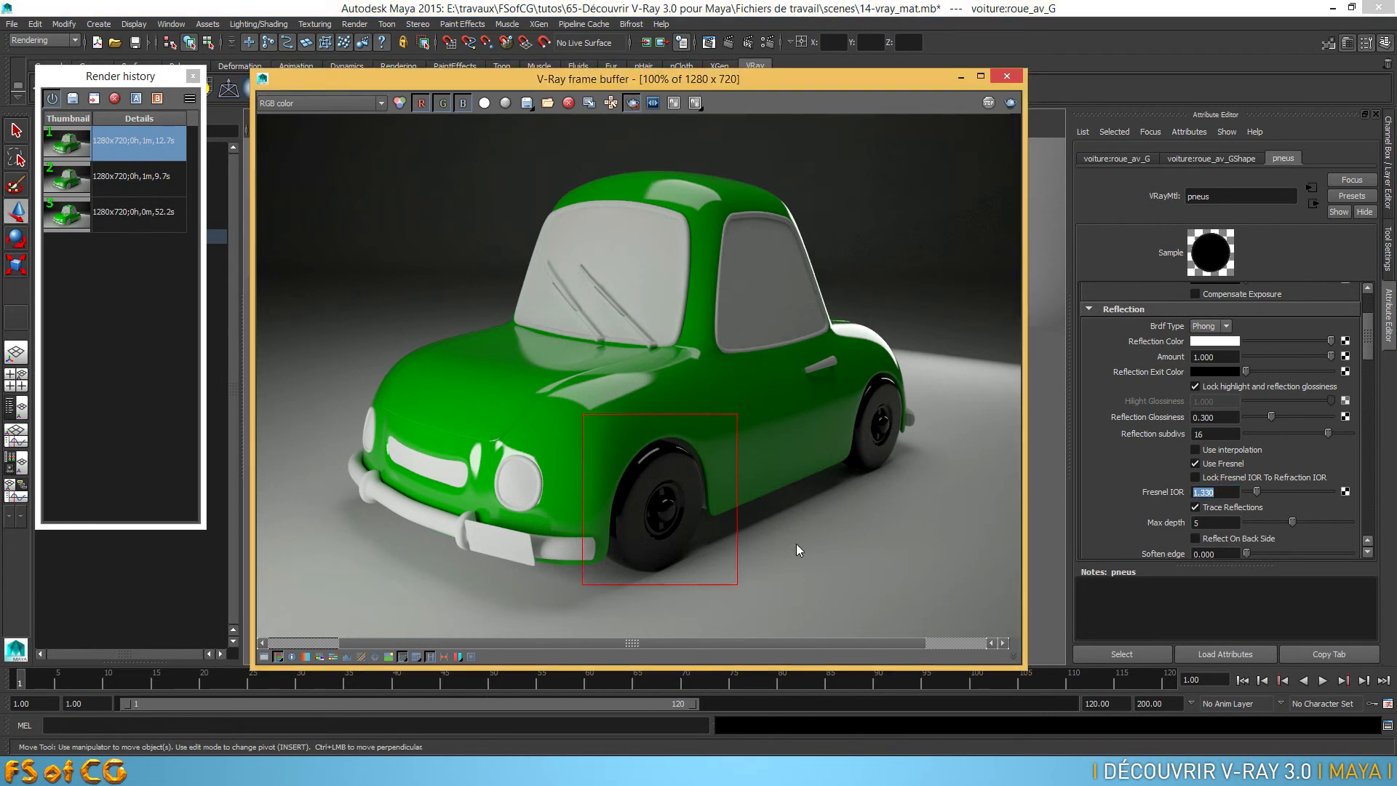
pyautogui.click(1010, 103)
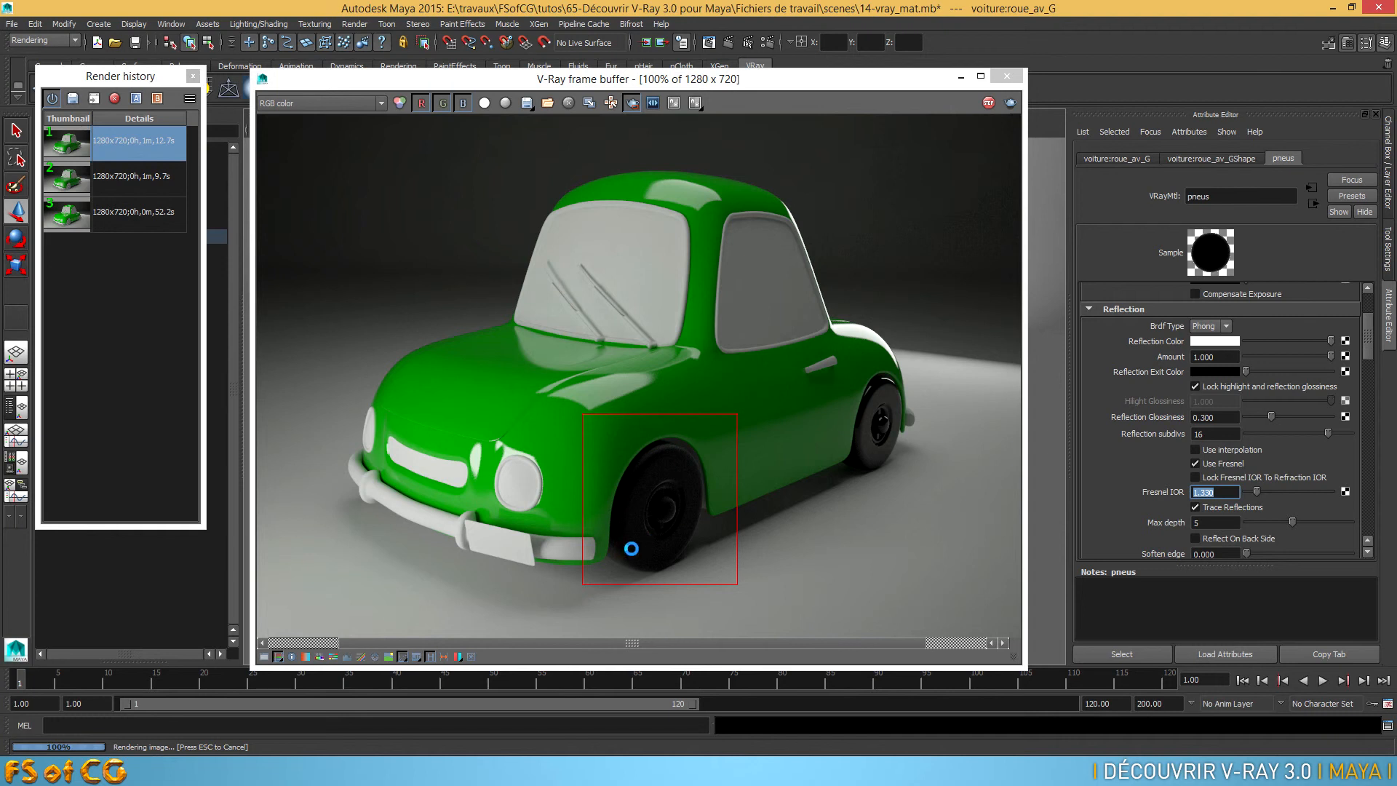
pyautogui.scroll(1, 647, 536)
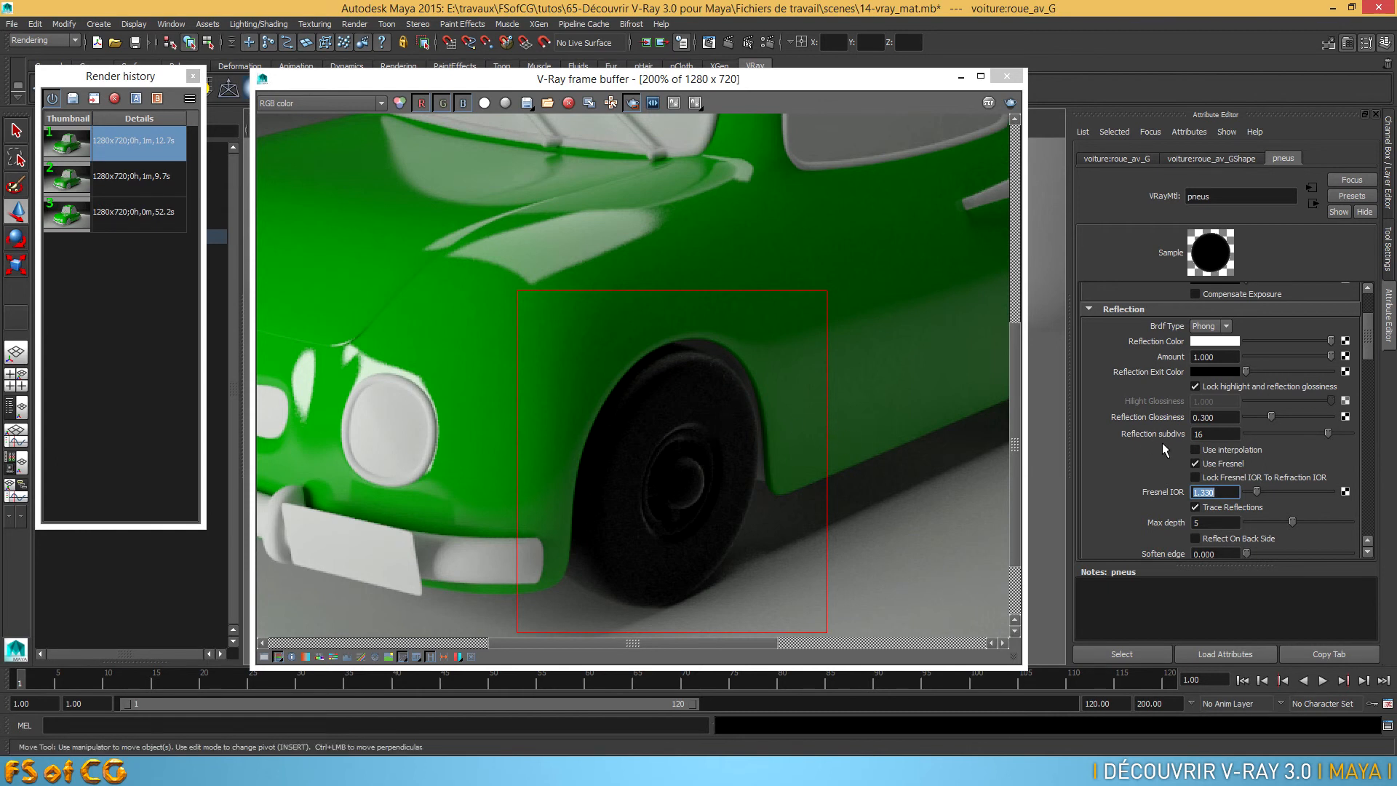
# - Raise the pneus material's reflection glossiness to 0.5
pyautogui.doubleClick(1197, 420)
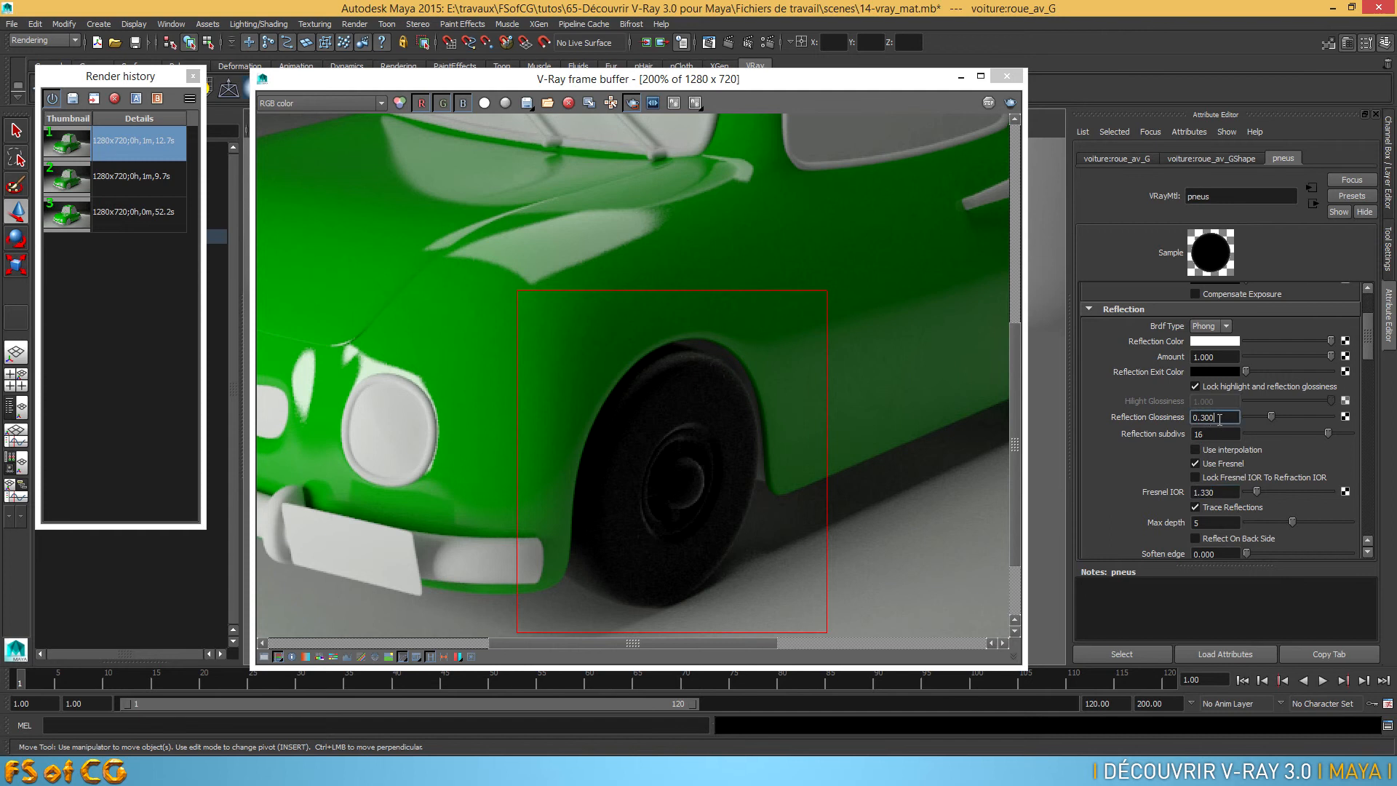
pyautogui.write('0.5')
pyautogui.press('Return')
# - Lower the pneus material's Fresnel IOR to 1.2 and render the front wheel region again
pyautogui.moveTo(1202, 493); pyautogui.dragTo(1230, 491)
pyautogui.write('2')
pyautogui.press('Return')
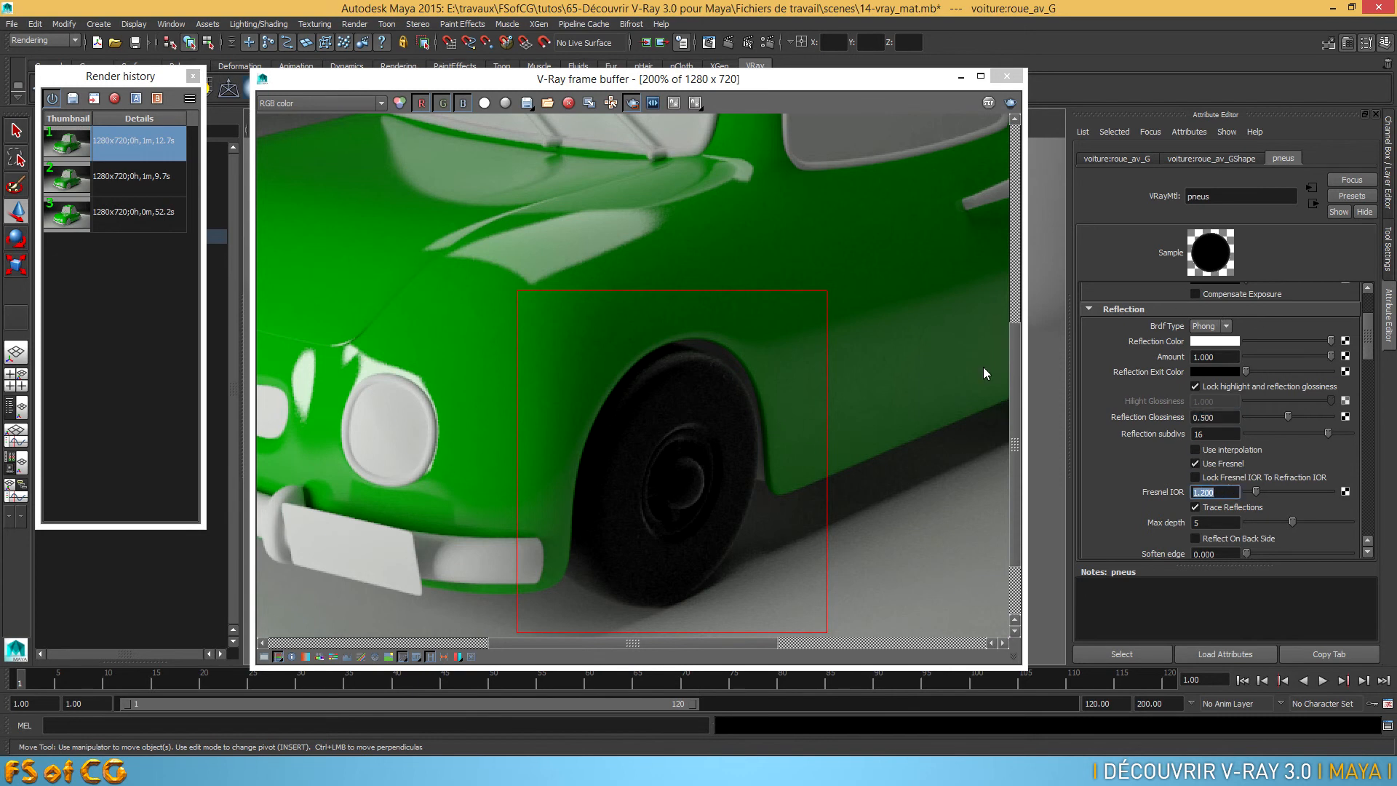
pyautogui.click(987, 104)
# - Set the pneus material's reflection subdivs to 32 and start a new render of the front wheel region
pyautogui.click(1224, 436)
pyautogui.write('32')
pyautogui.press('Return')
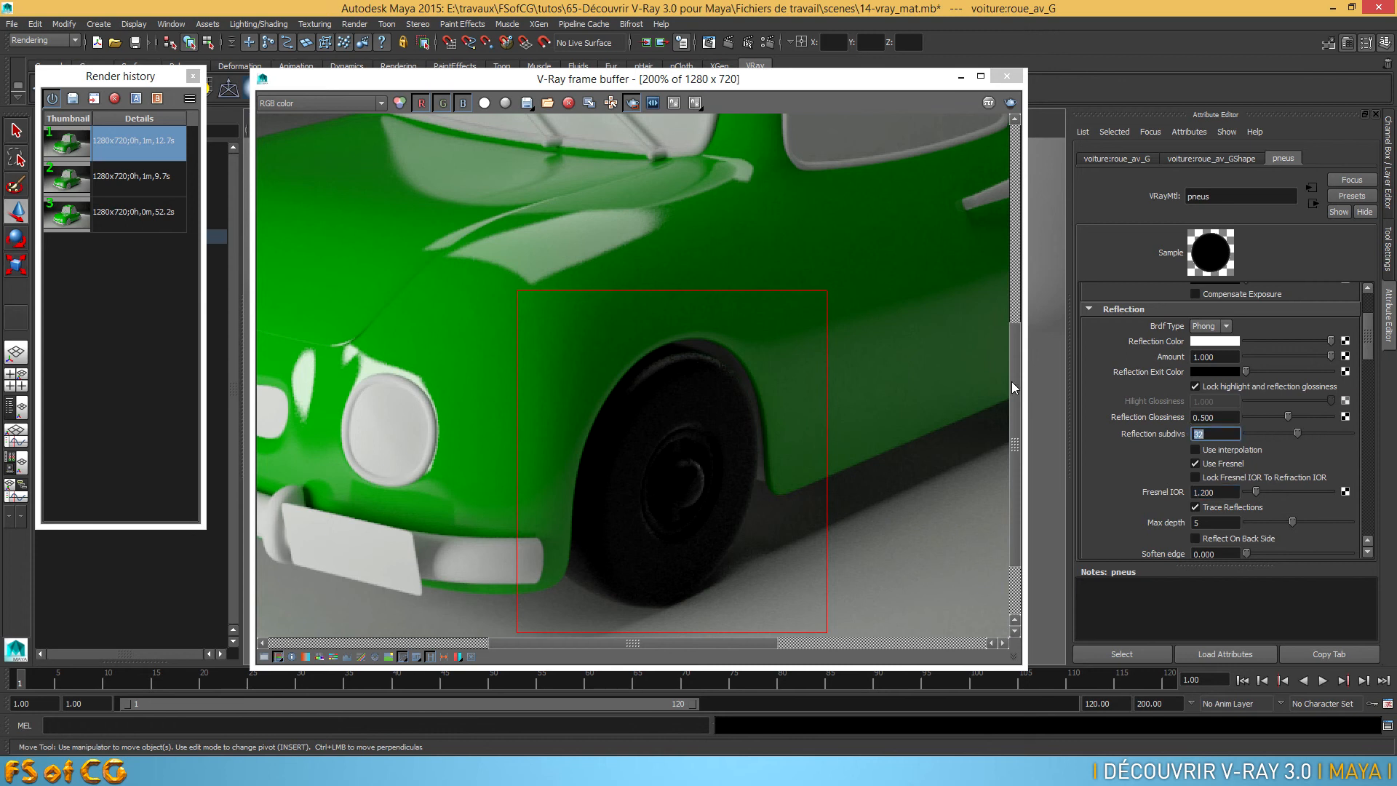
pyautogui.click(1010, 102)
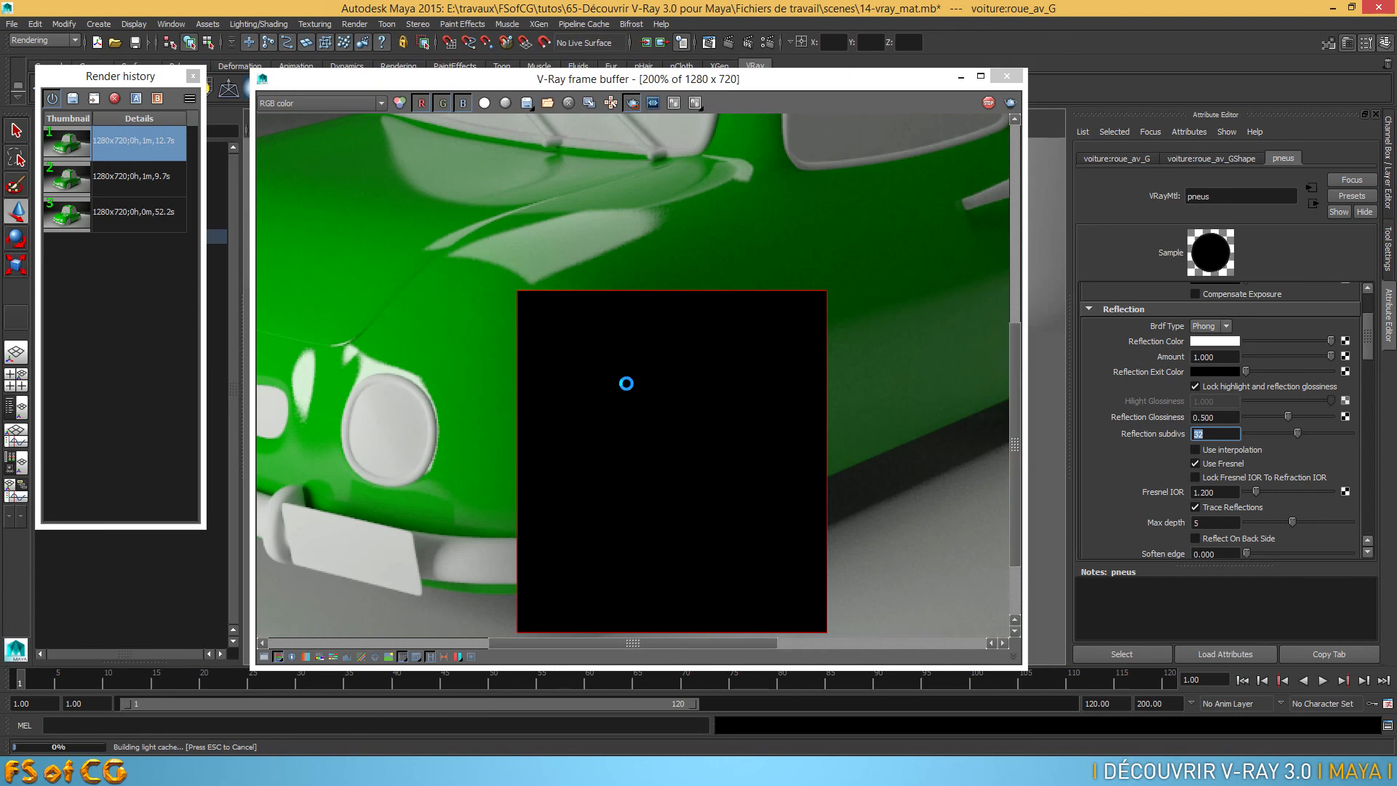